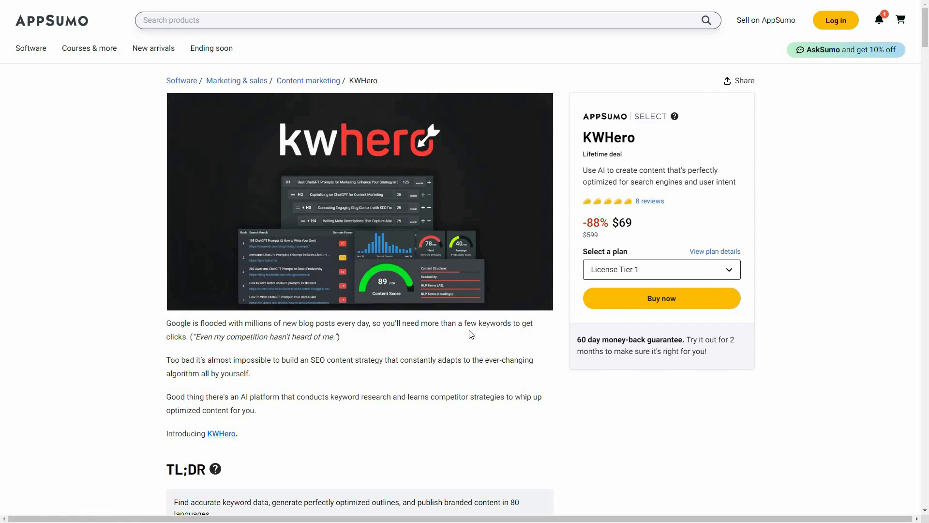
Step: Review the KWHero deal's overview, included features, credit rules and the limits of its license tiers
scroll(452, 406, down, 4)
scroll(400, 399, down, 1)
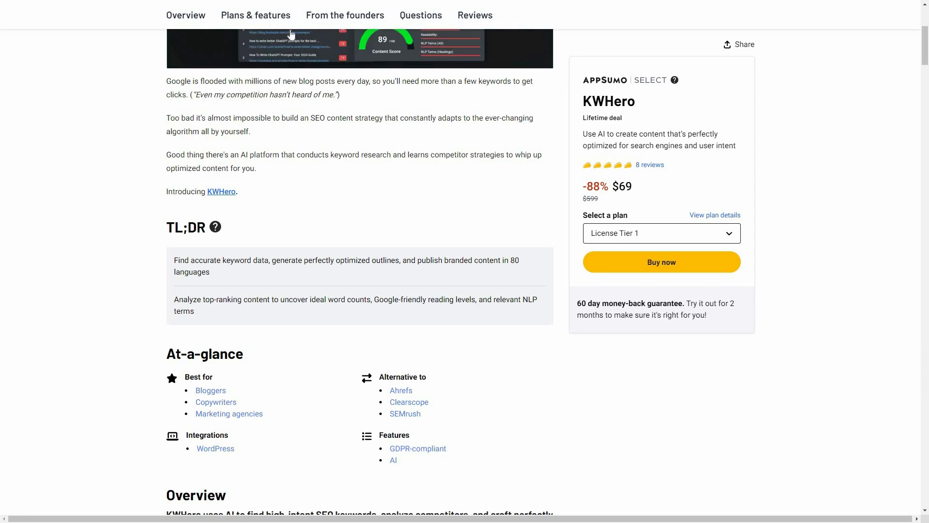
scroll(263, 343, down, 10)
scroll(186, 292, down, 1)
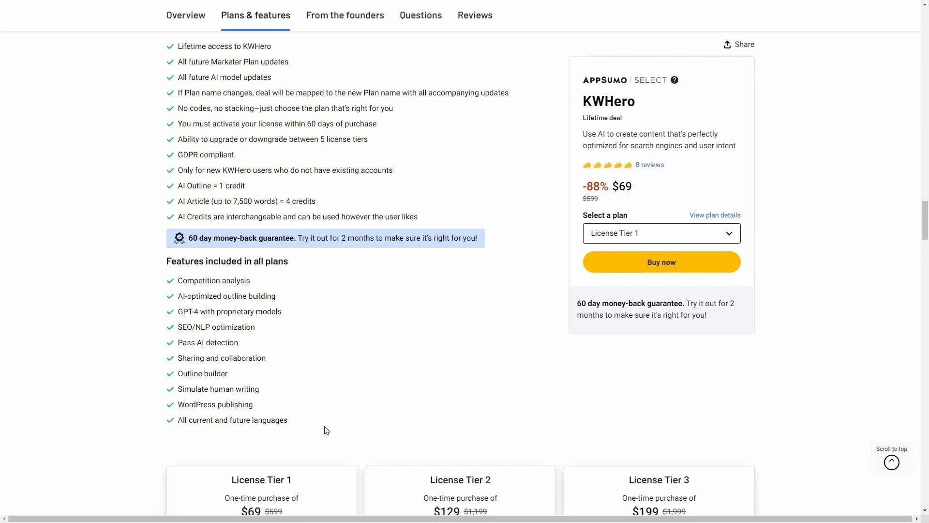
scroll(792, 430, down, 5)
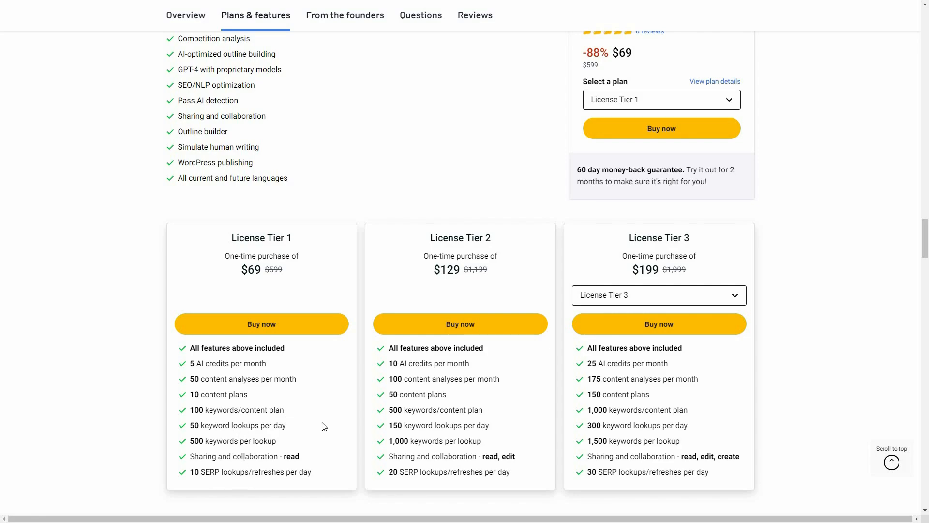
scroll(310, 373, up, 6)
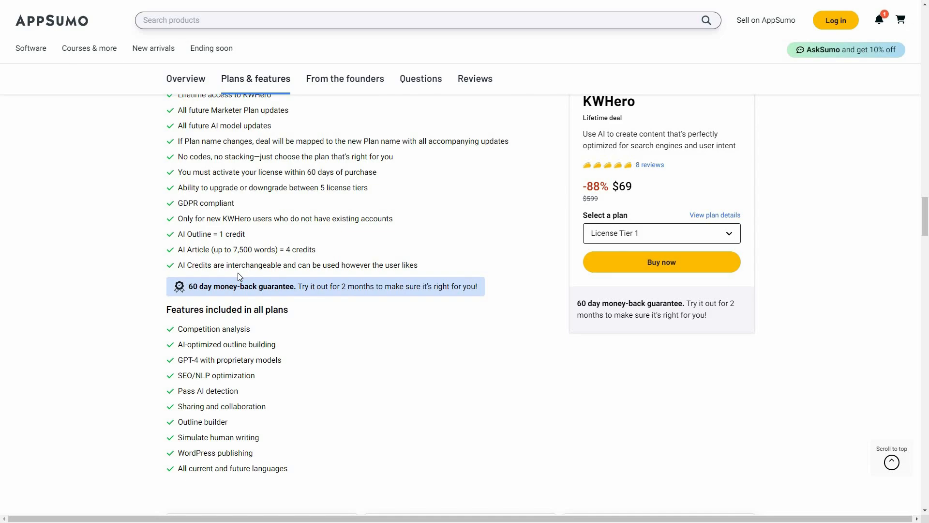
scroll(237, 272, down, 7)
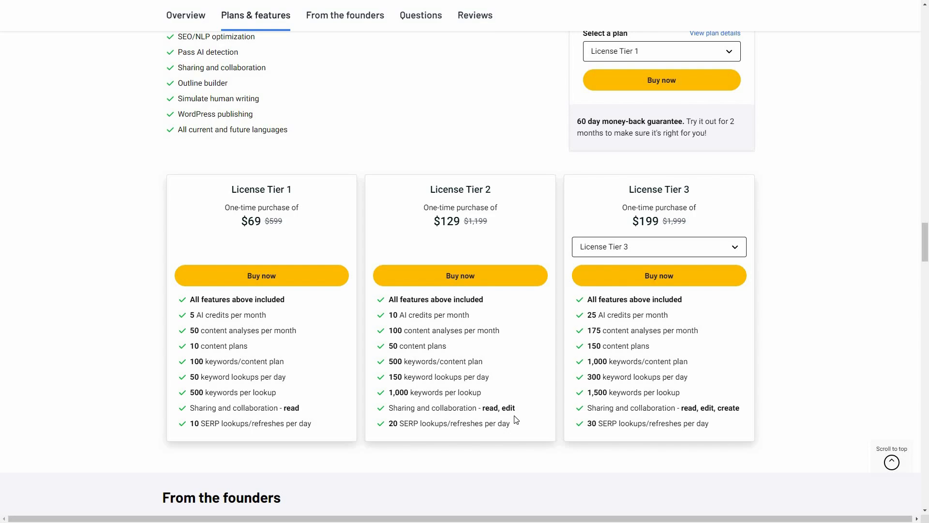
Step: Switch the third plan card to License Tier 4 and License Tier 5 to compare their limits
click(641, 248)
click(639, 291)
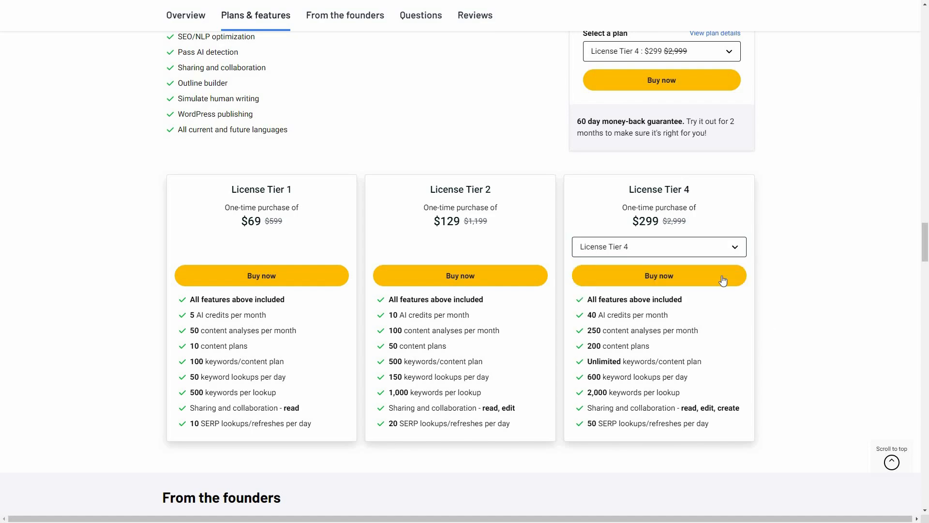
key(space)
key(Down)
key(Return)
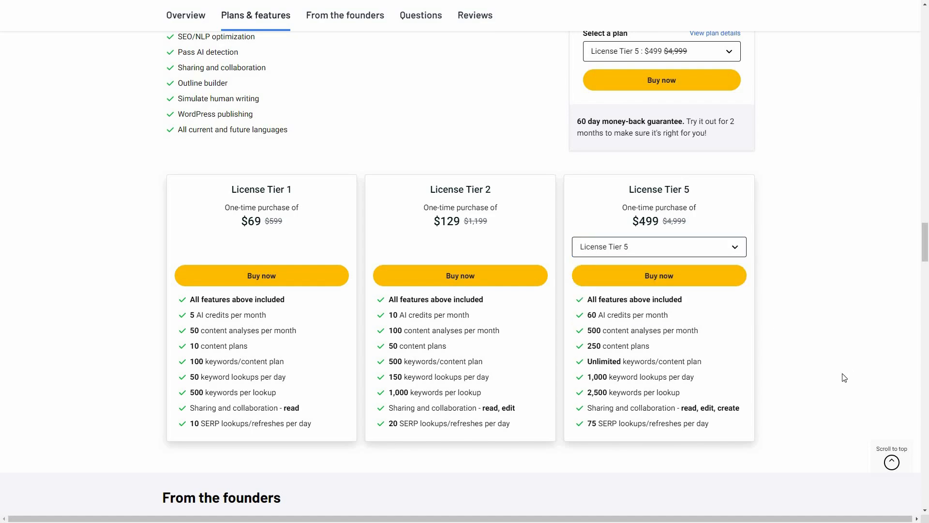
scroll(811, 356, up, 5)
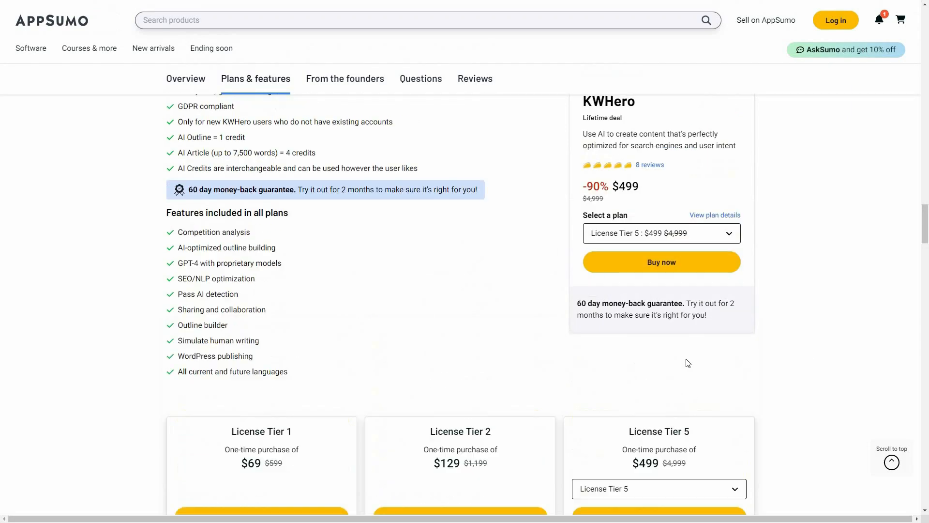
scroll(477, 216, up, 1)
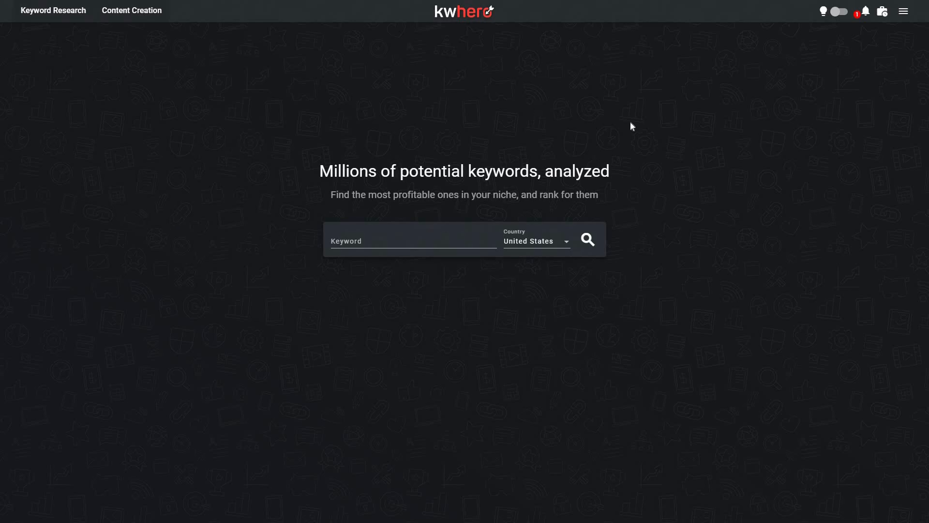
Step: In the KWHero app, create a content plan named "Plan 1" for United States and English (US)
click(903, 15)
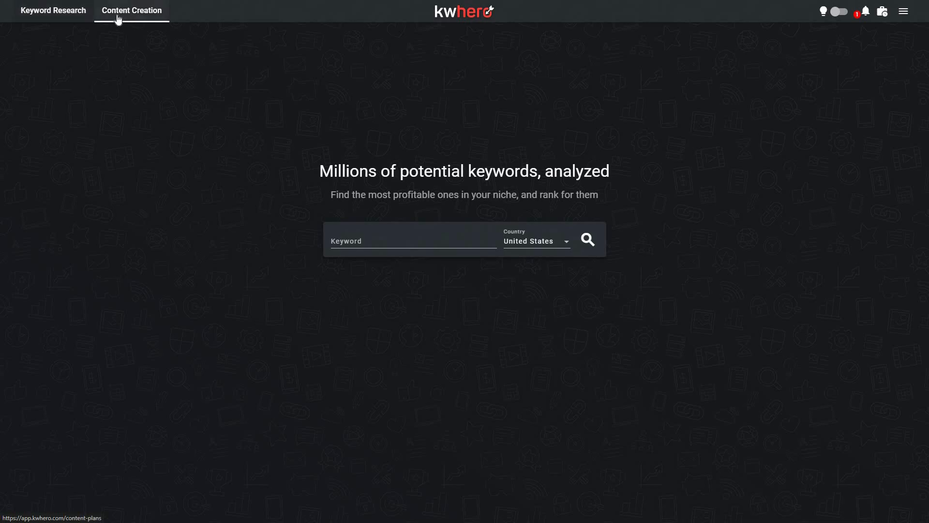
click(142, 18)
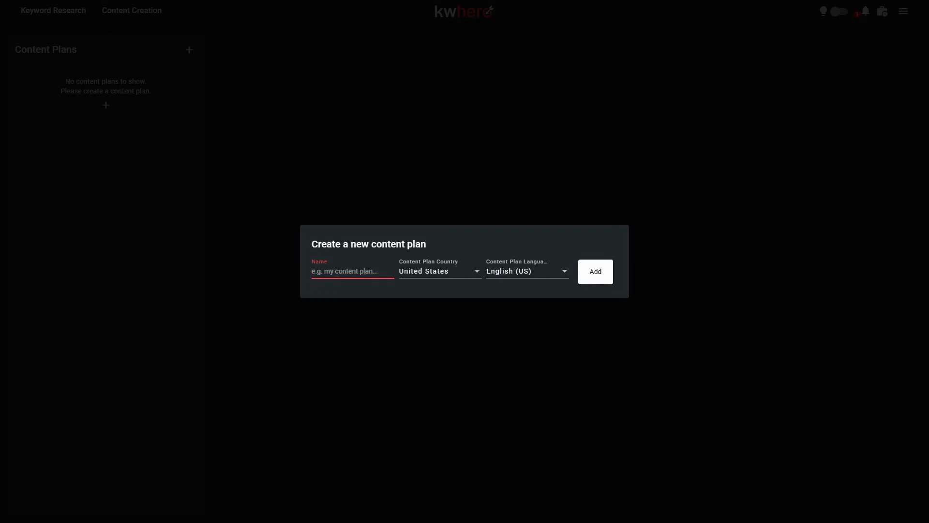
text(Plan 1)
click(595, 278)
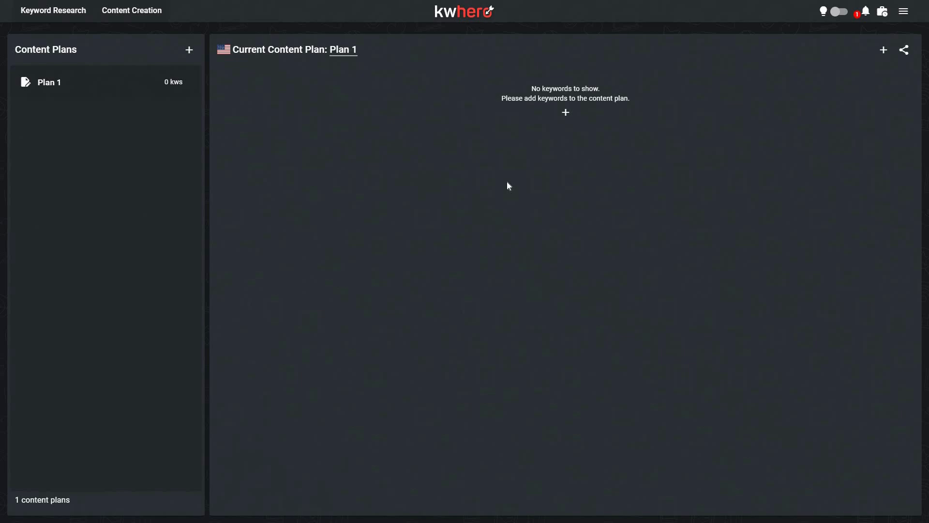
Step: Add the keyword "best gas chainsaws" to the Plan 1 content plan
click(565, 112)
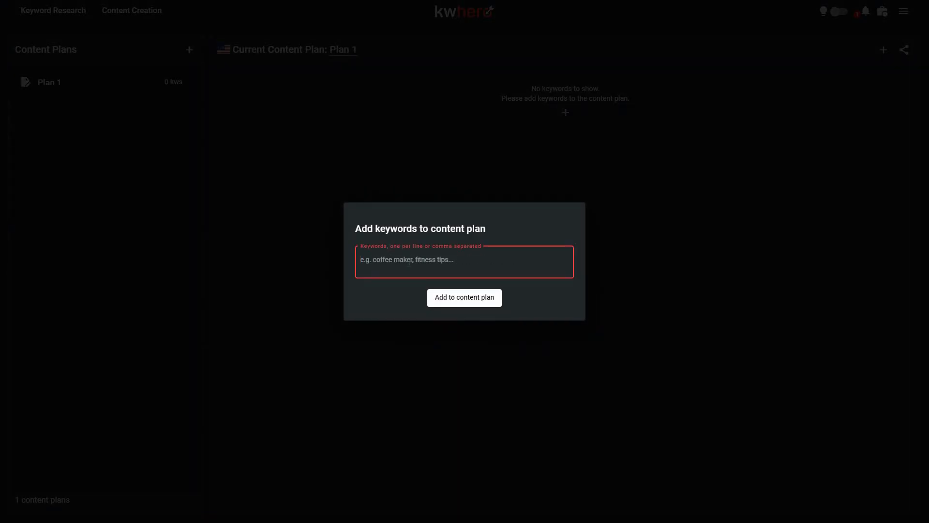
text(best gas chainsaws)
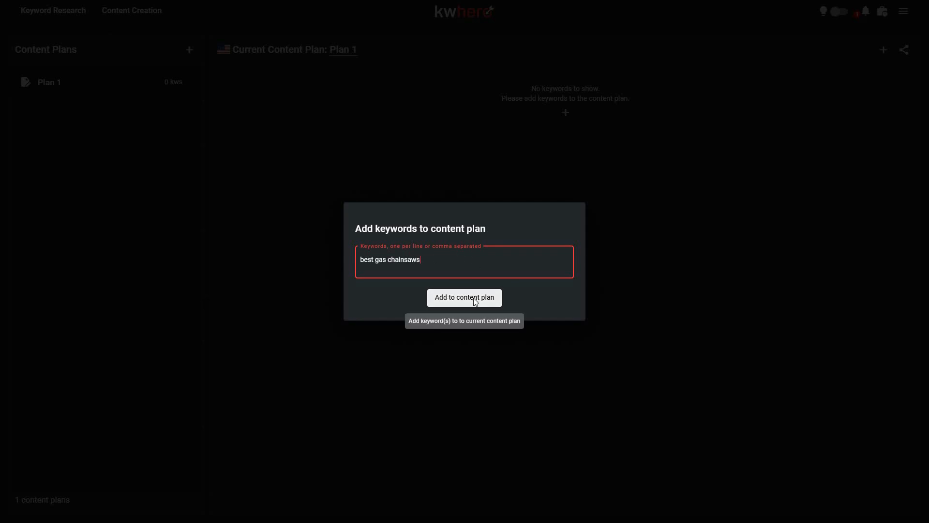
key(Return)
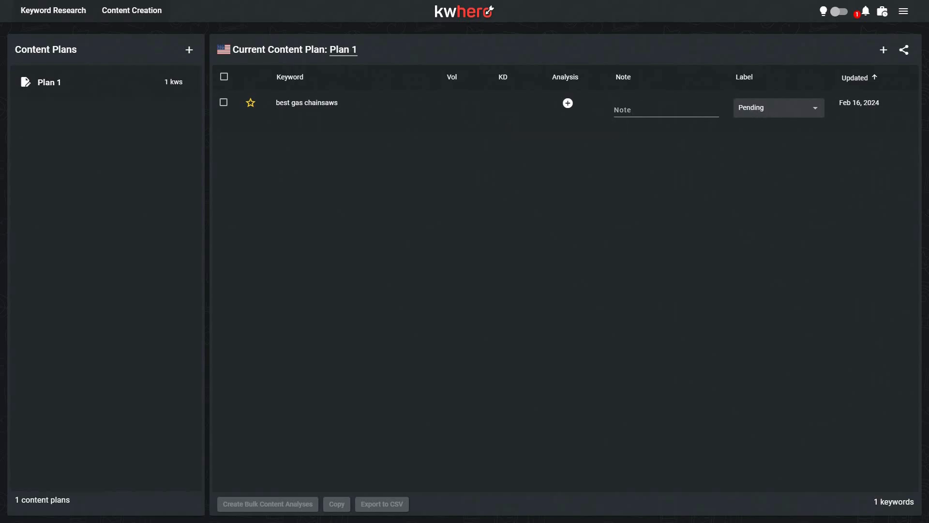
Step: Look through the status labels available for the best gas chainsaws keyword
click(794, 108)
scroll(805, 203, down, 1)
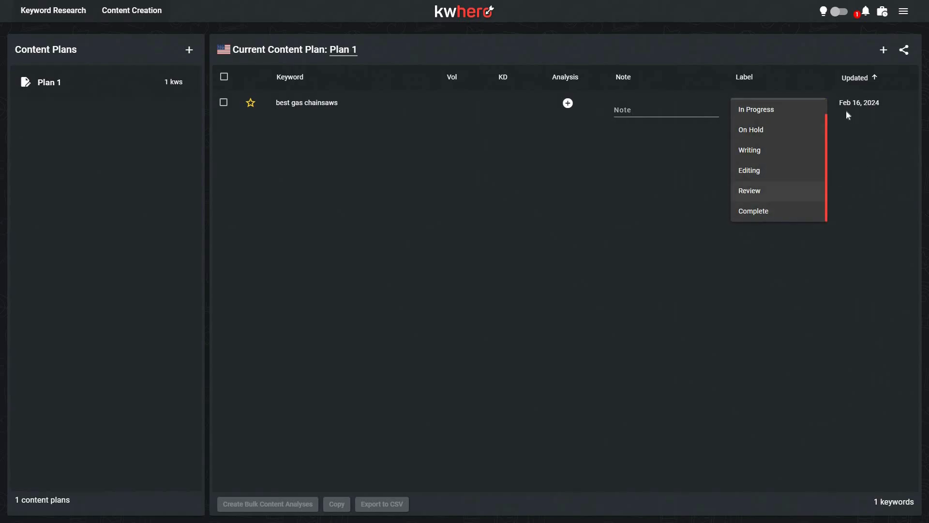
click(848, 114)
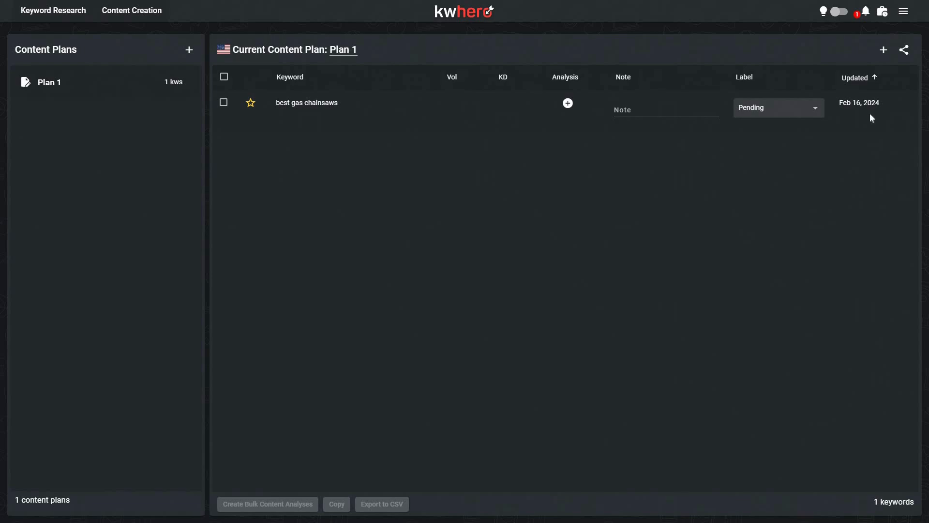
Step: Share Plan 1 with all its editors and allow others to create content analyses charged to the account
click(906, 52)
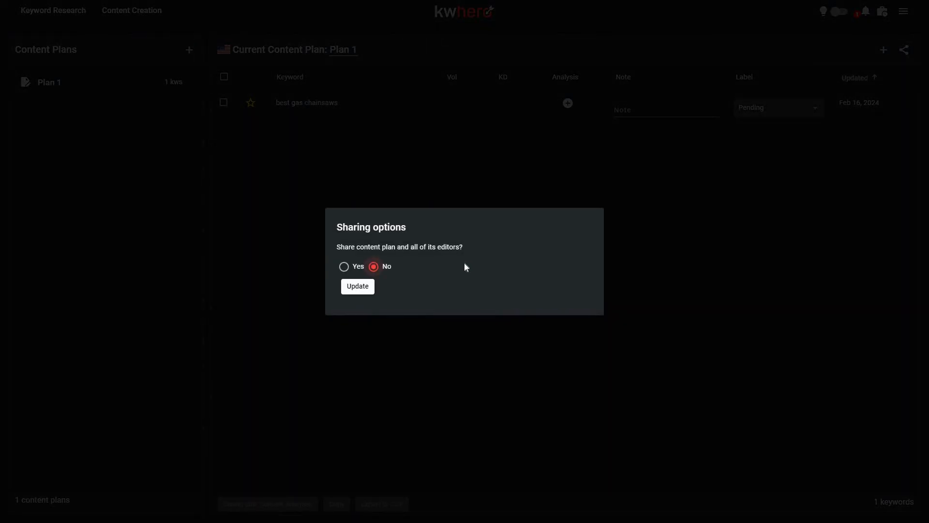
click(344, 267)
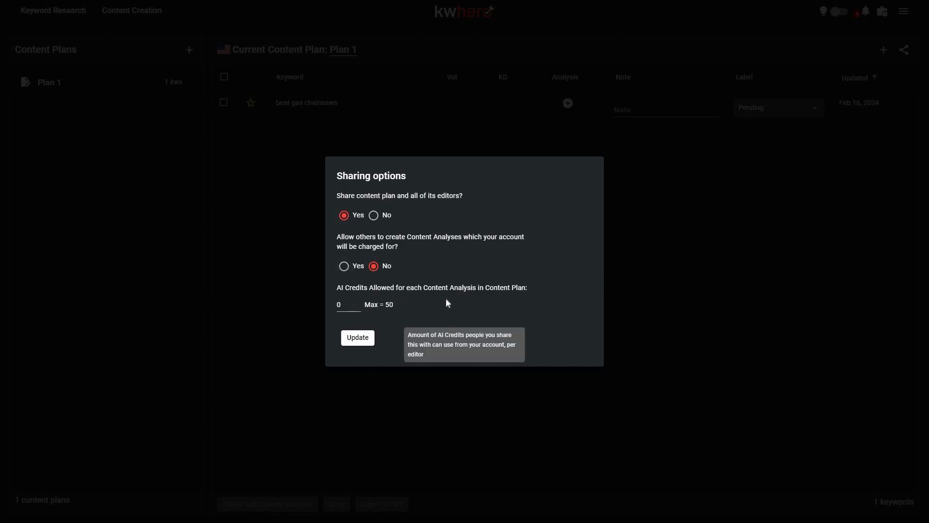
click(344, 267)
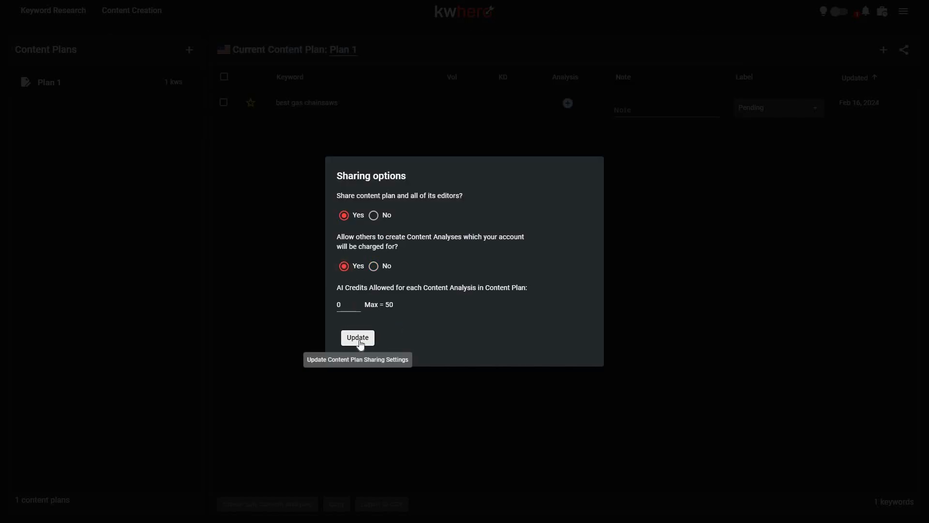
click(361, 343)
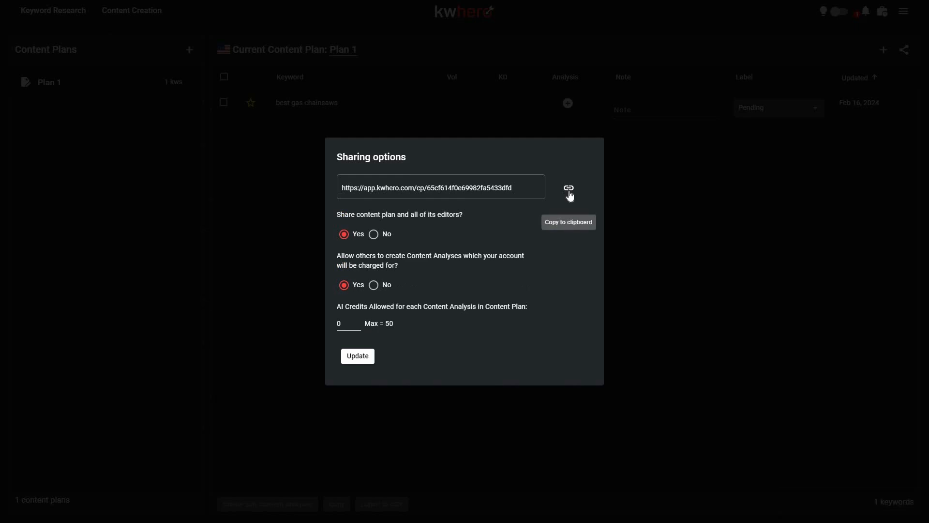
click(324, 144)
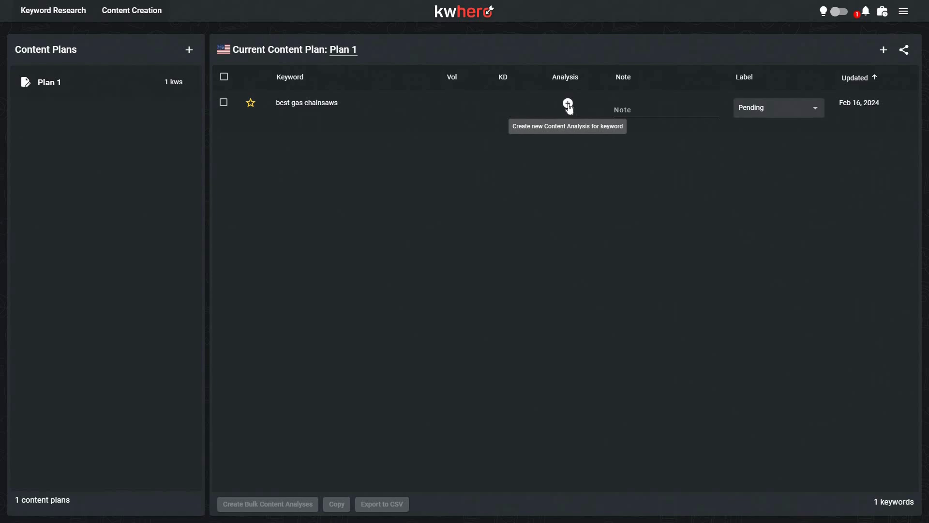
Step: Create a content analysis for the best gas chainsaws keyword and open it in the content editor
click(568, 104)
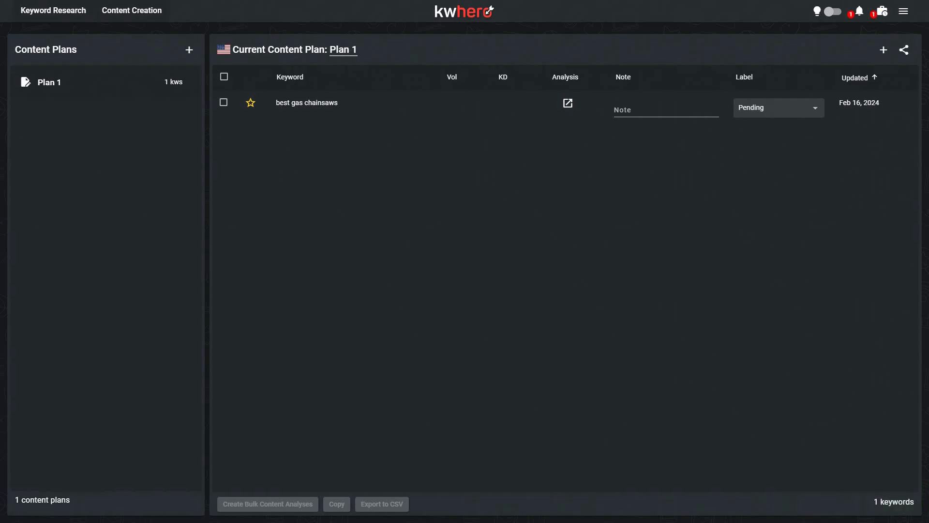
click(567, 109)
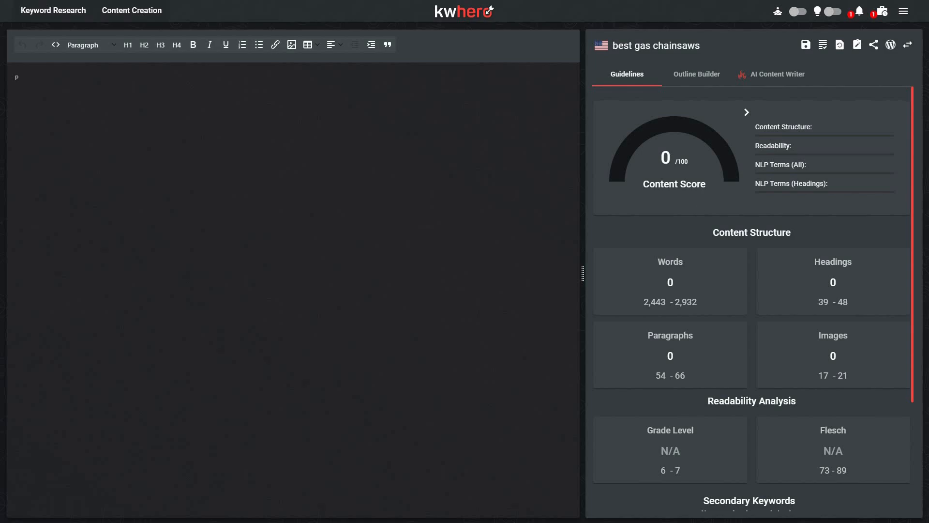
click(156, 97)
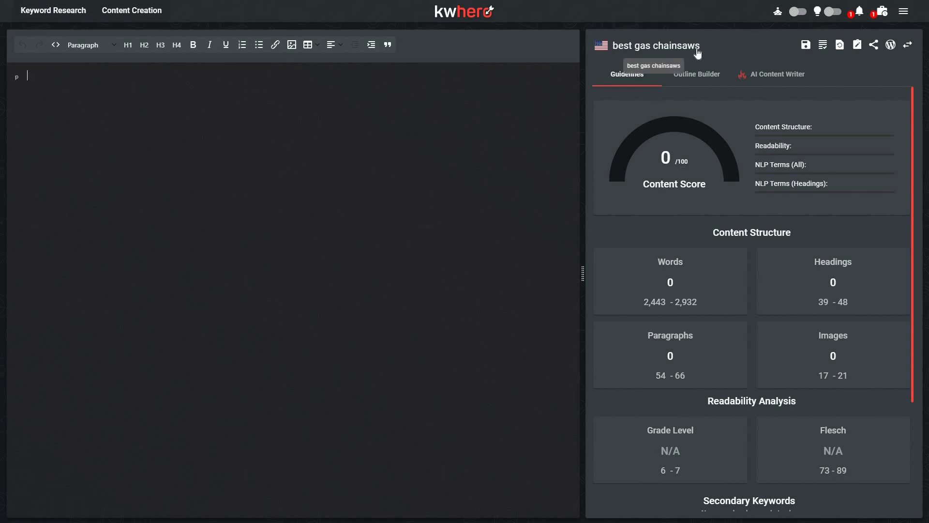
Step: Examine which ranking competitors are selected for the analysis, with their word counts, domain power and scores
click(824, 45)
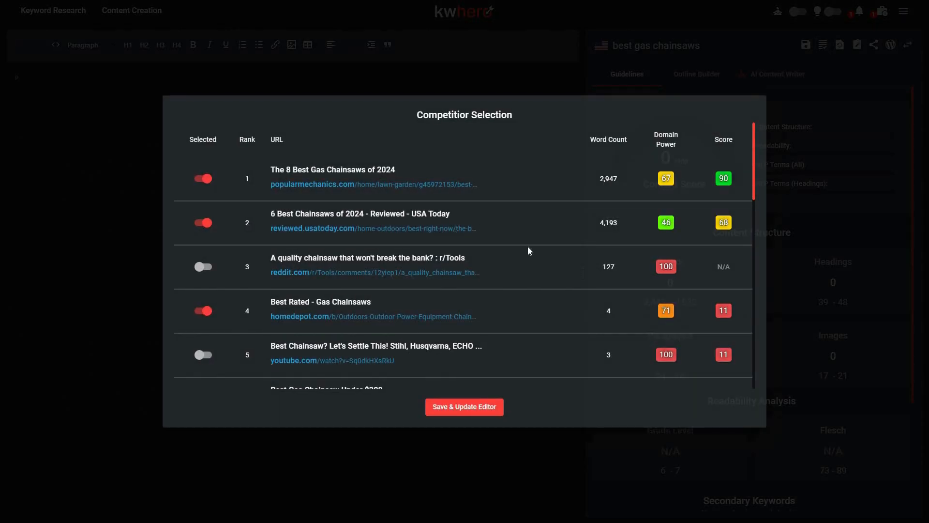
scroll(524, 262, down, 3)
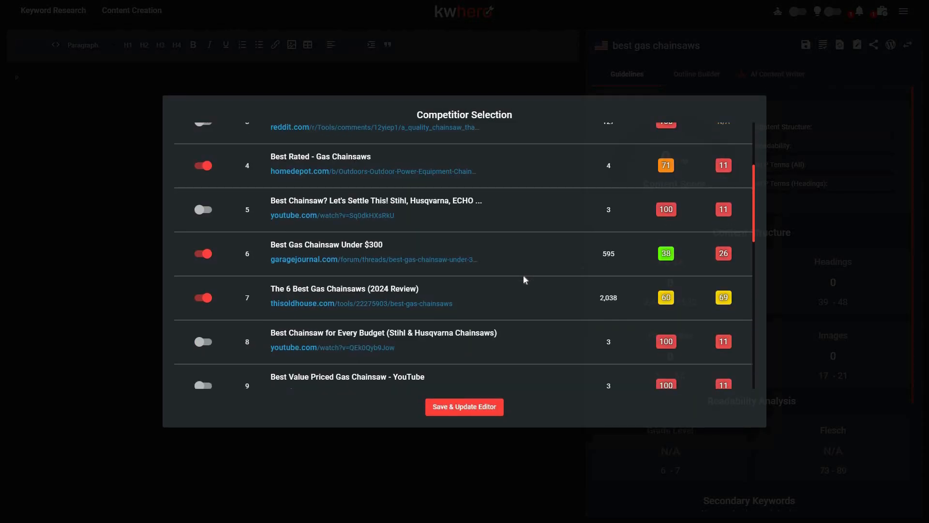
scroll(524, 275, up, 3)
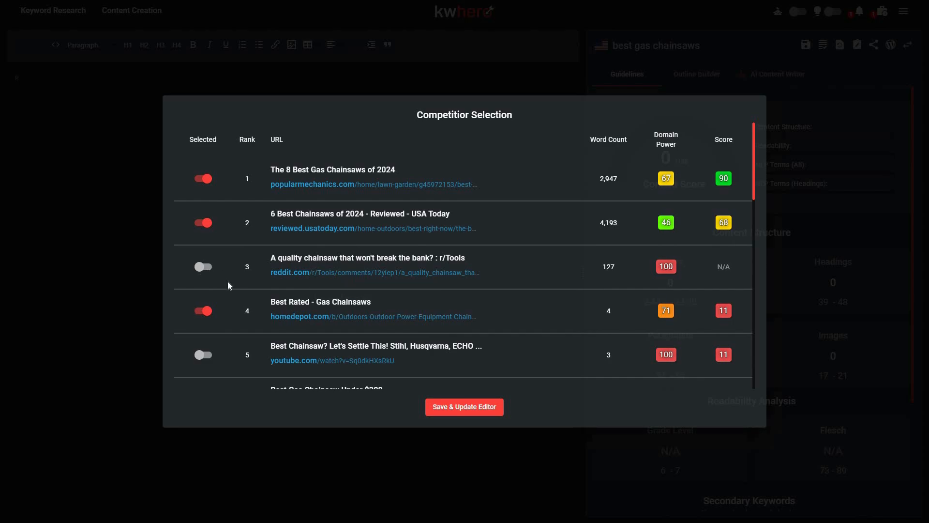
scroll(290, 321, down, 1)
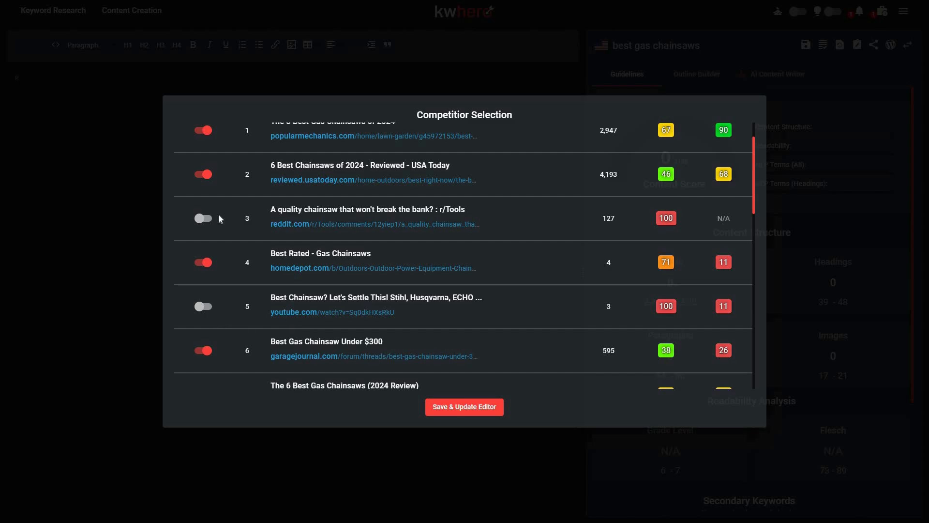
scroll(223, 305, down, 3)
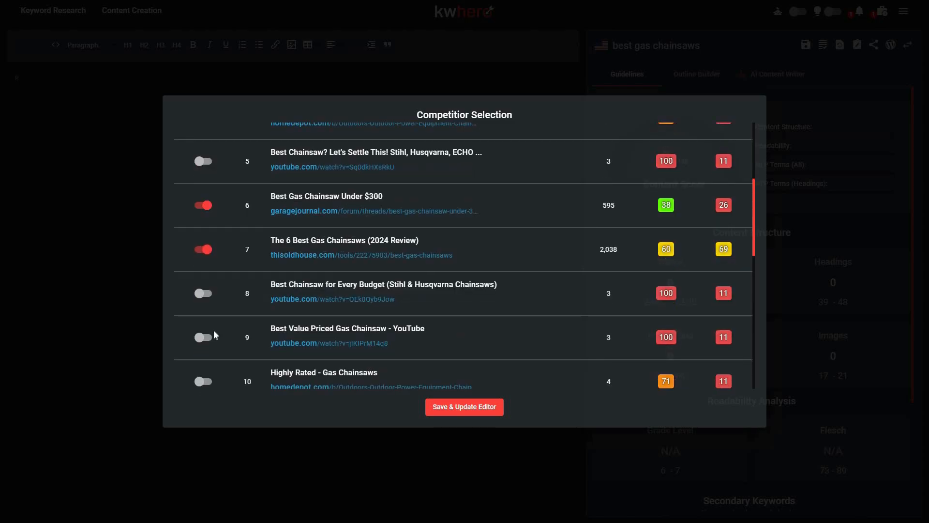
scroll(205, 254, down, 1)
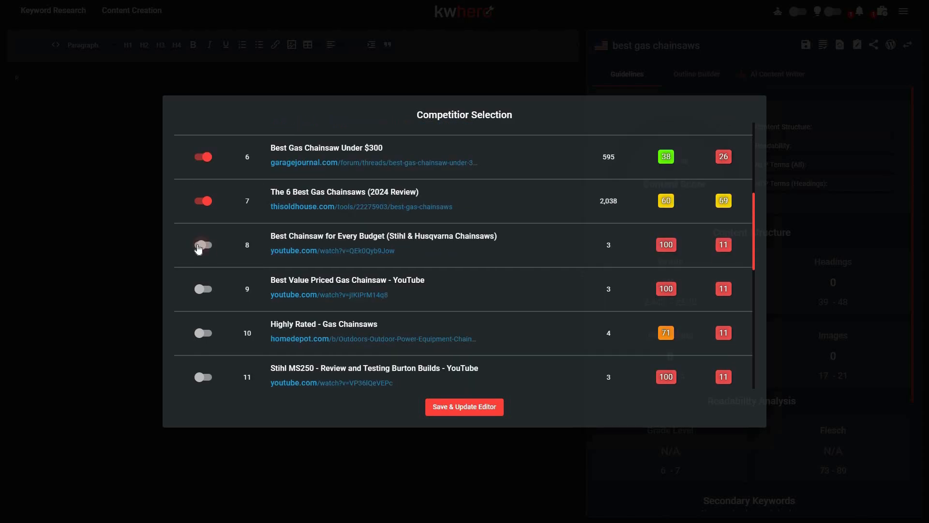
scroll(411, 290, up, 3)
scroll(449, 289, up, 2)
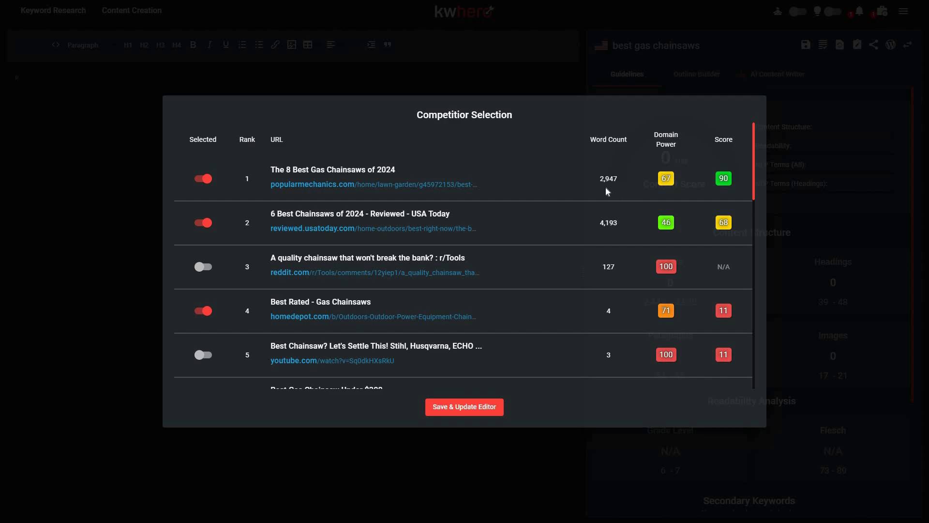
mouse_move(679, 223)
click(456, 442)
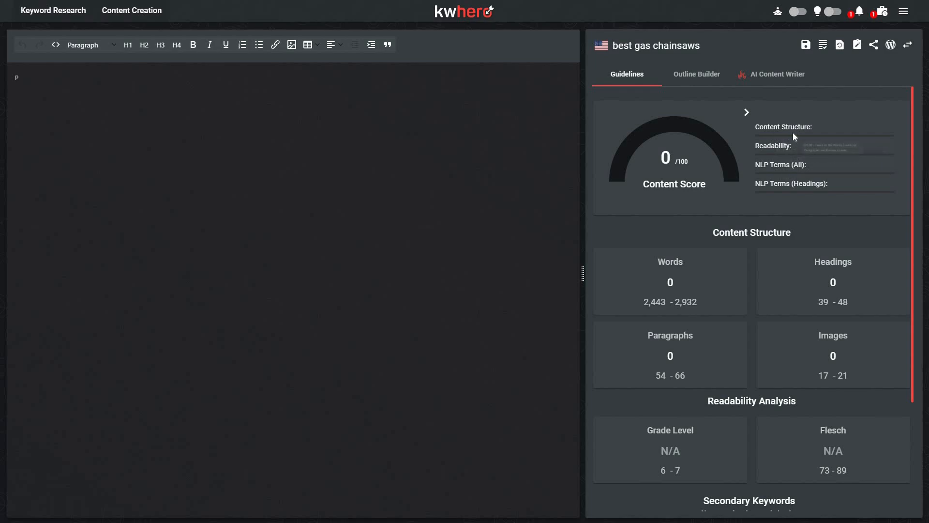
Step: Examine the content score breakdown, content structure and readability targets, and the option for adding secondary keywords
mouse_move(793, 132)
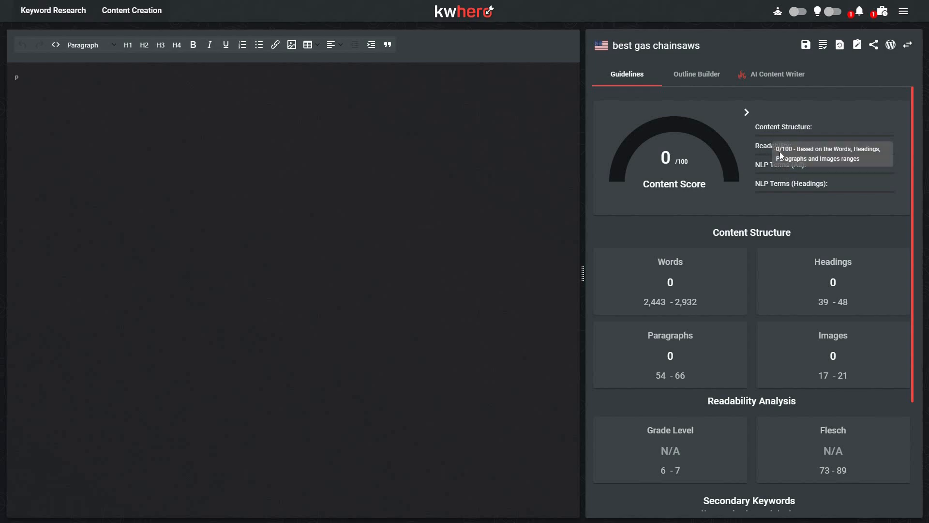
mouse_move(781, 172)
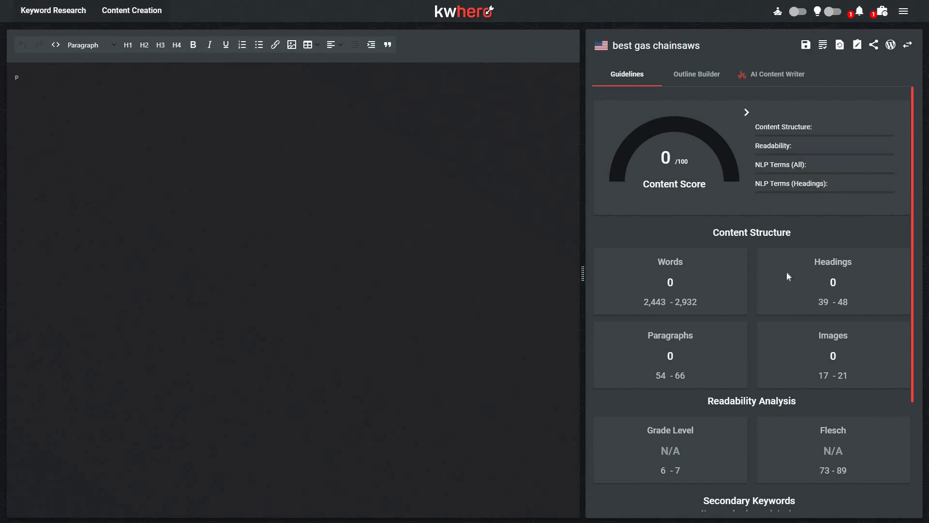
scroll(786, 274, down, 1)
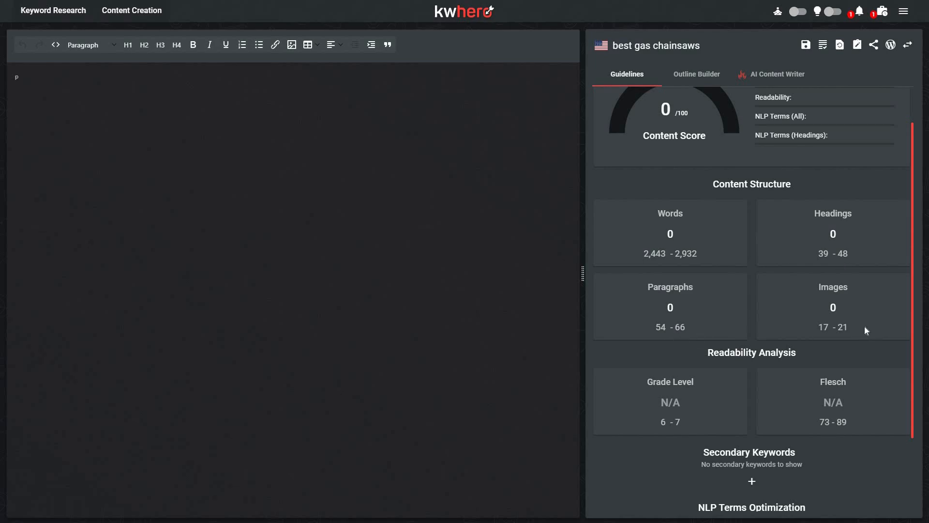
scroll(854, 333, down, 1)
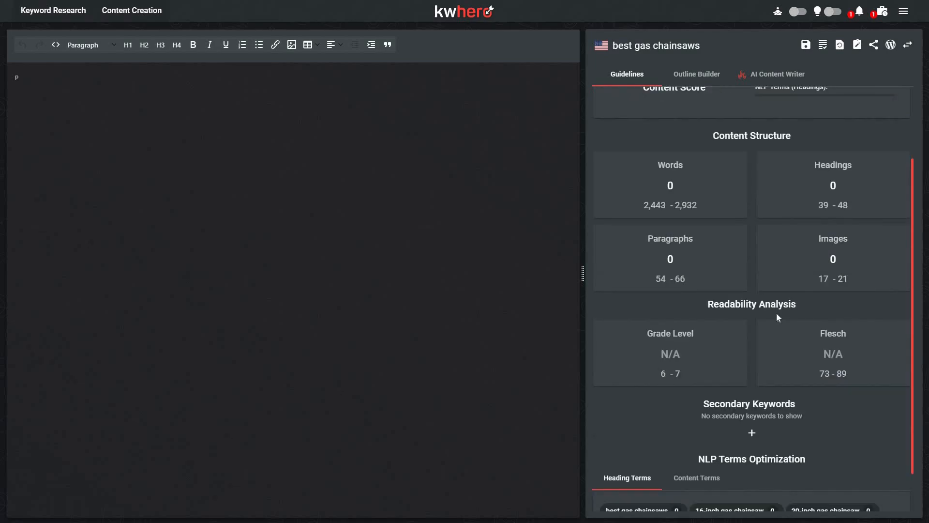
scroll(784, 371, down, 1)
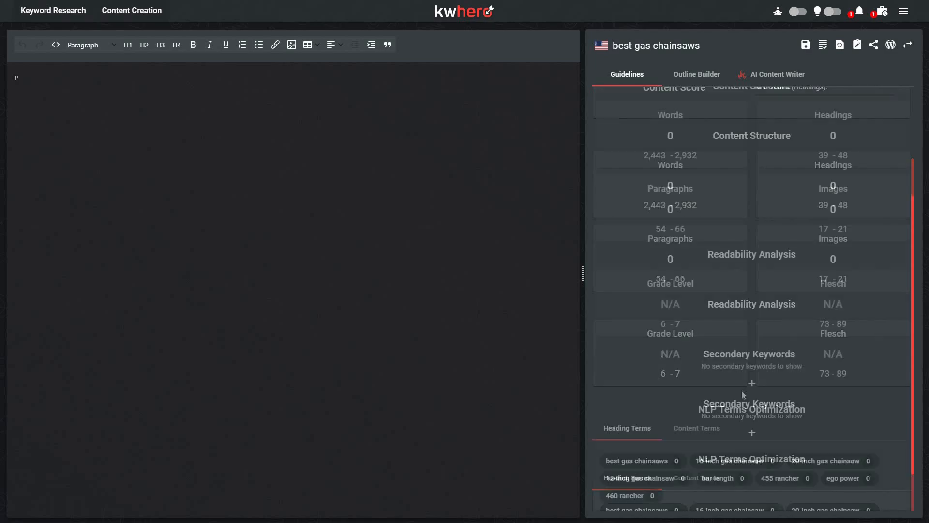
click(752, 382)
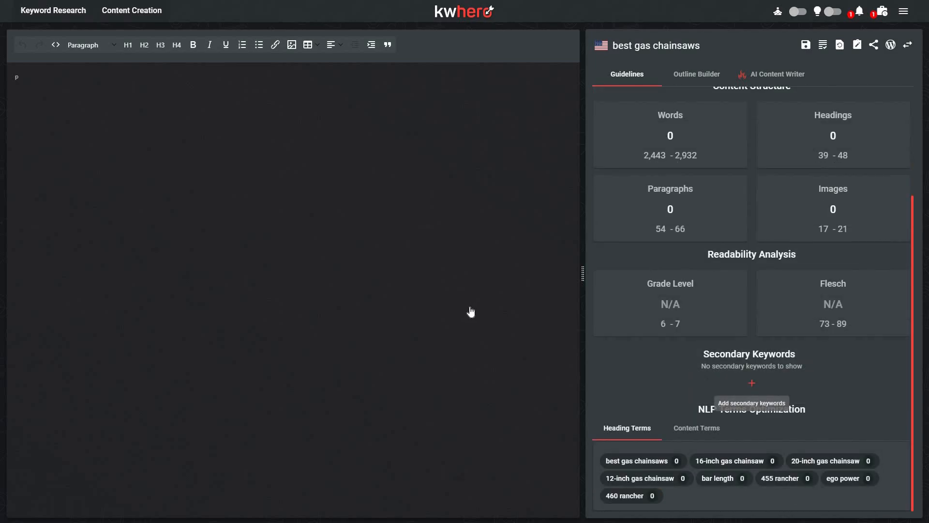
click(673, 365)
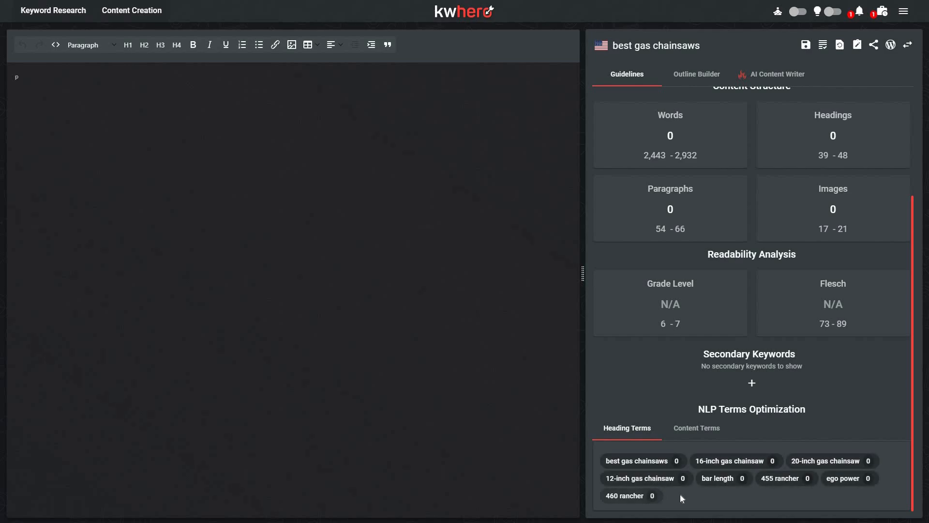
Step: Look through the recommended NLP content terms and their suggested usage ranges in the guidelines
click(697, 427)
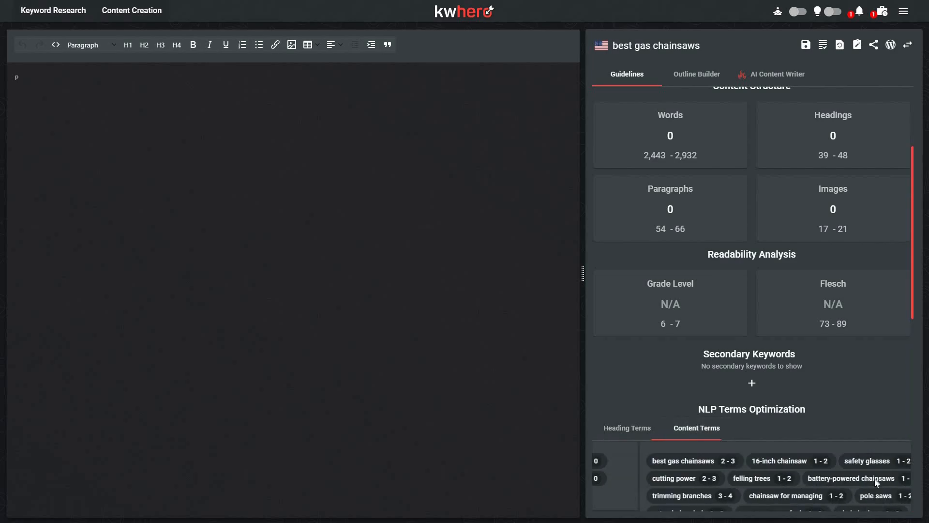
scroll(877, 474, down, 2)
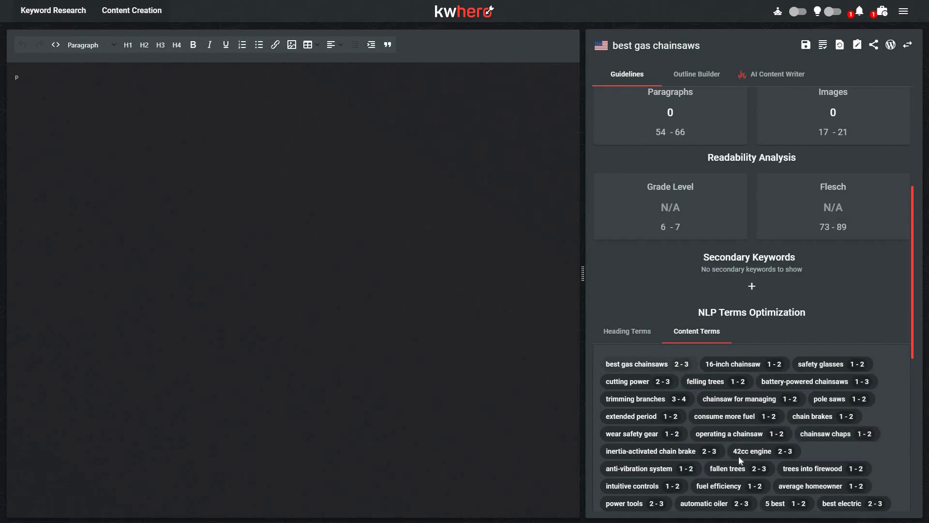
scroll(738, 457, down, 2)
scroll(739, 458, down, 1)
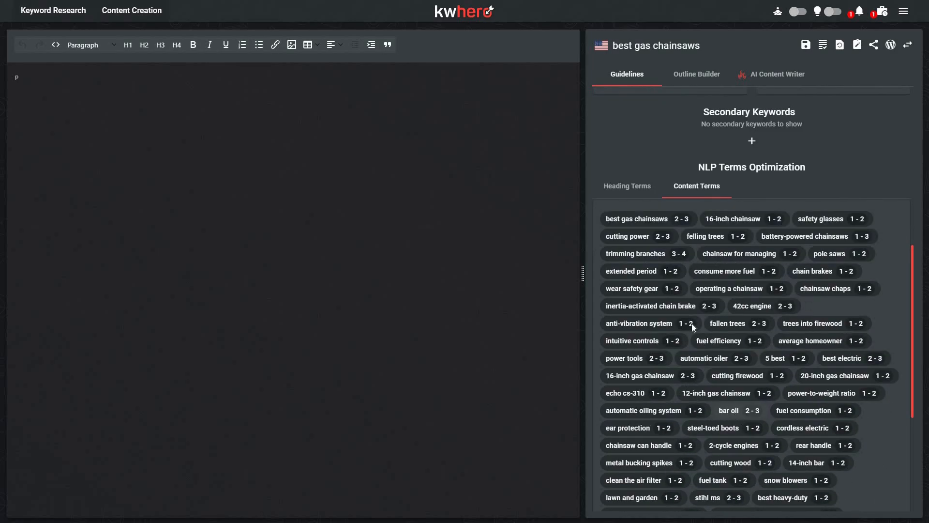
scroll(692, 324, up, 1)
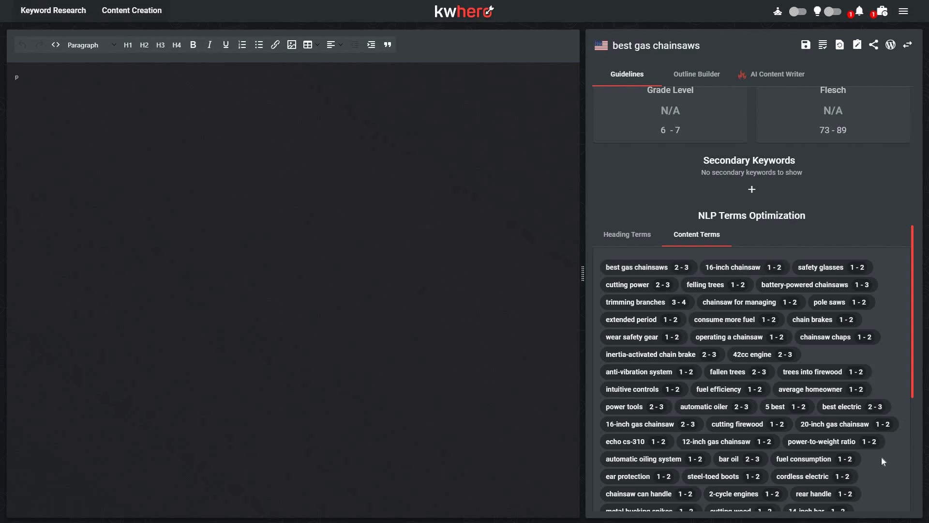
scroll(881, 456, down, 2)
scroll(889, 450, down, 2)
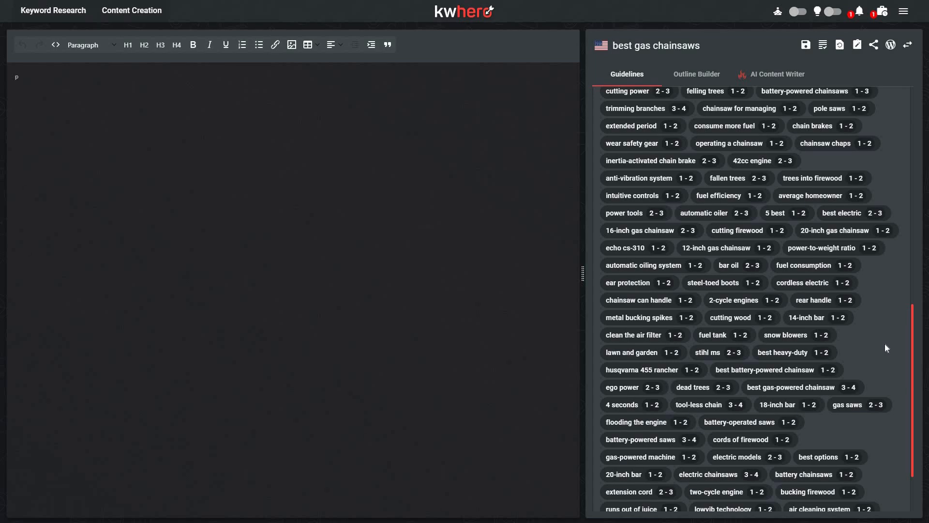
scroll(884, 343, up, 10)
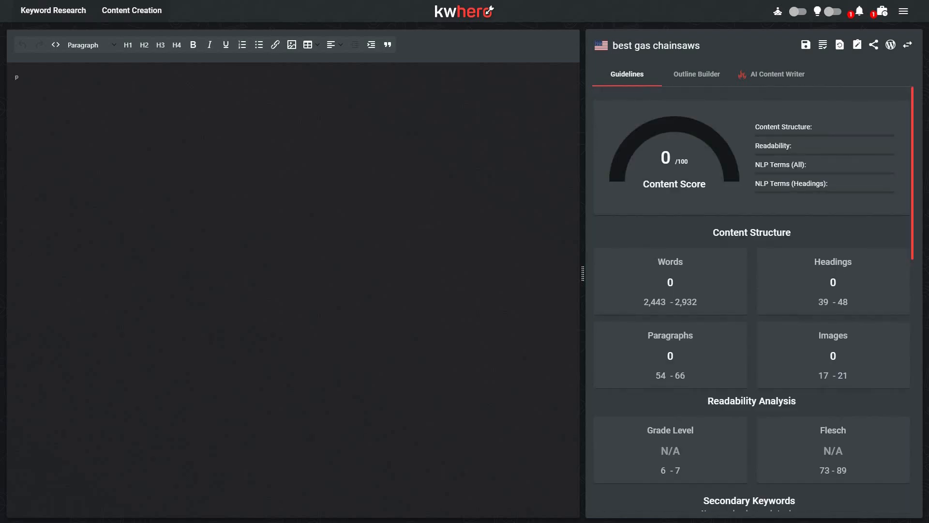
Step: Build a manual outline of nested H2, H3 and H4 headings under the H1, setting the first H2 to 500 words
click(708, 76)
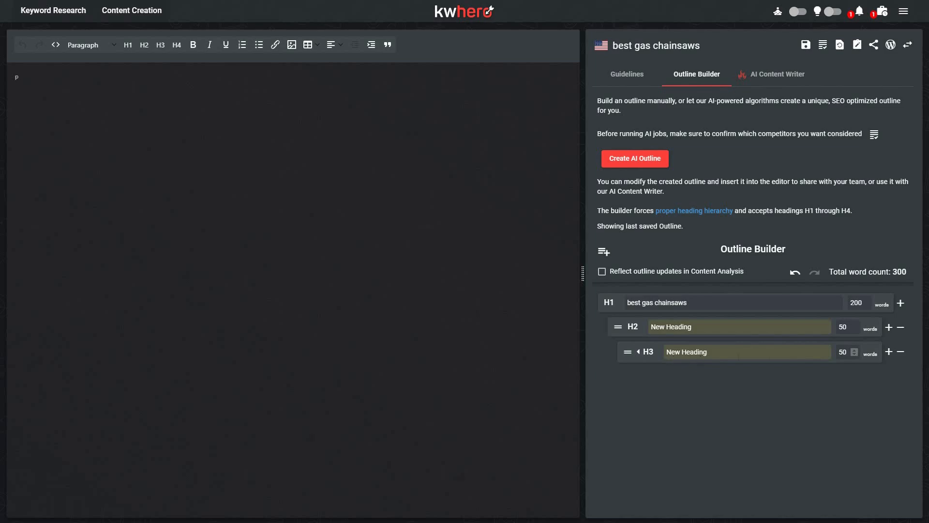
click(901, 303)
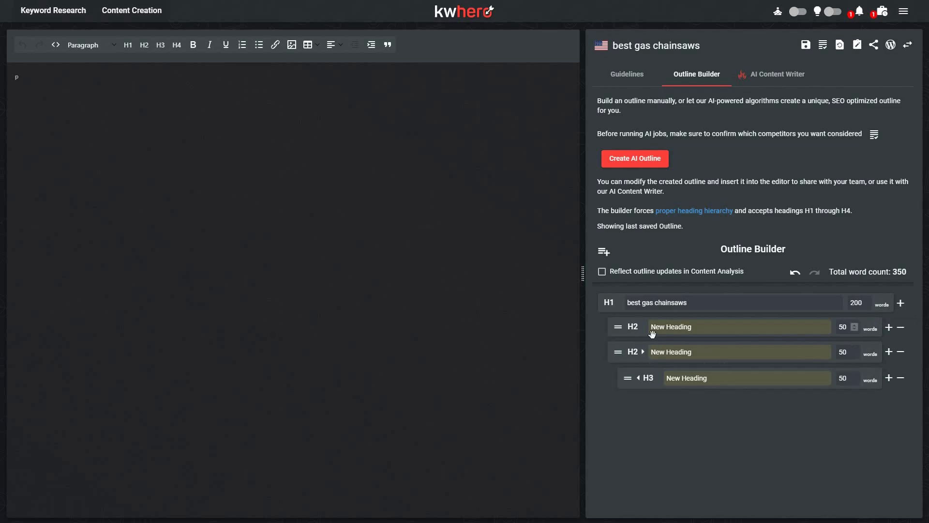
click(888, 328)
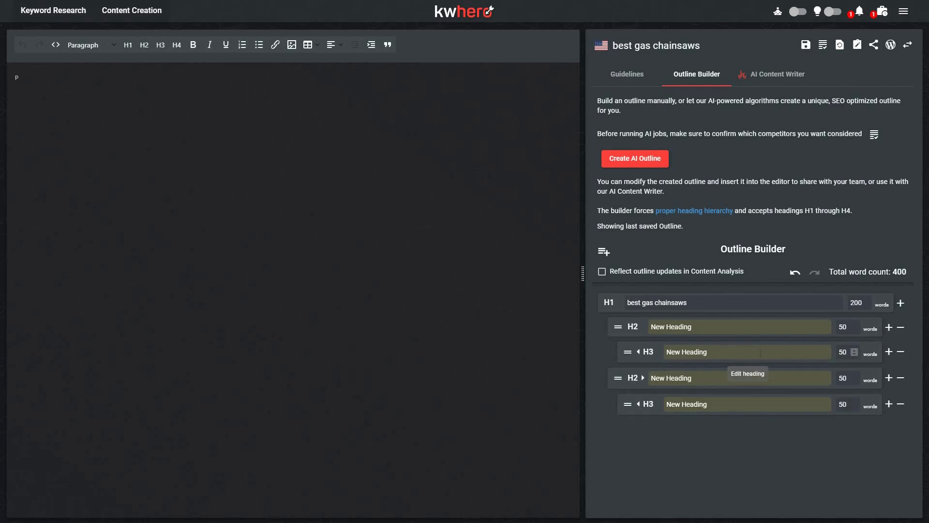
click(901, 303)
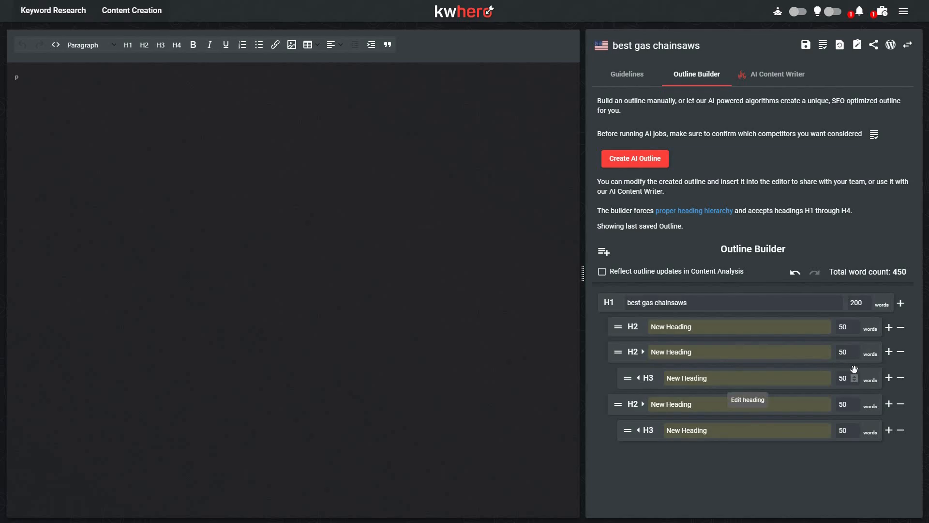
click(889, 352)
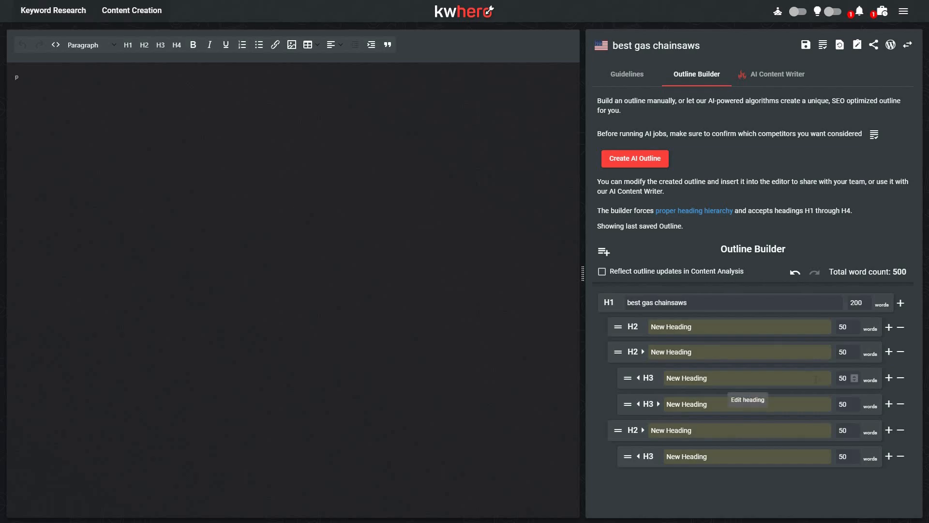
click(889, 377)
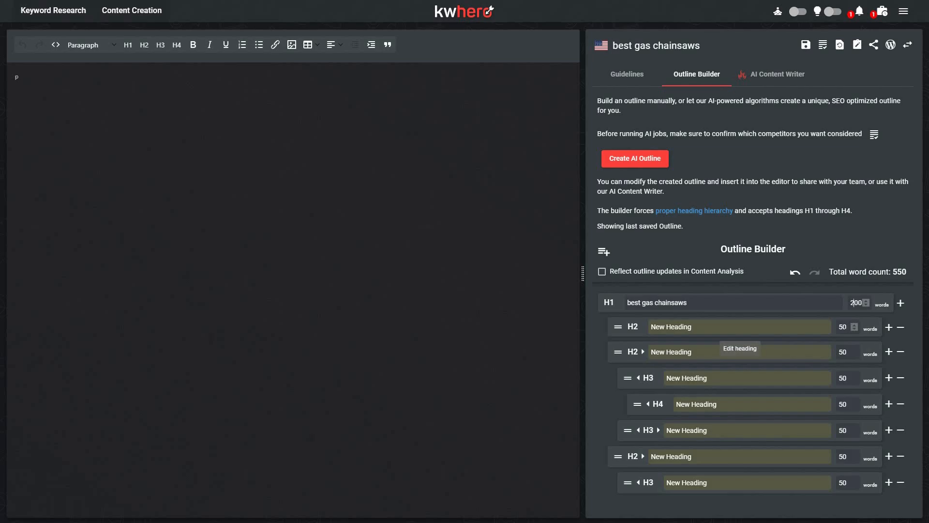
text(500)
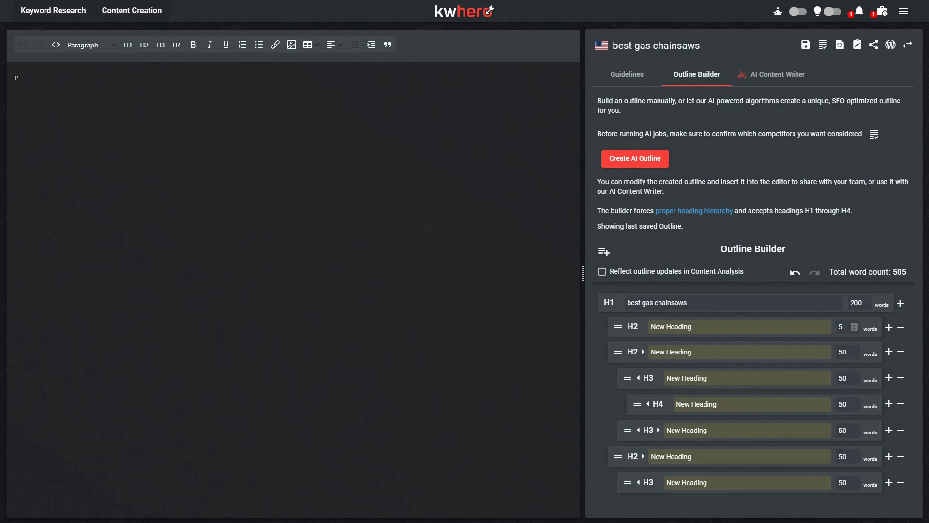
Step: Delete all the manually added headings from the outline, leaving only the best gas chainsaws H1
click(900, 329)
click(901, 329)
click(900, 329)
click(900, 329)
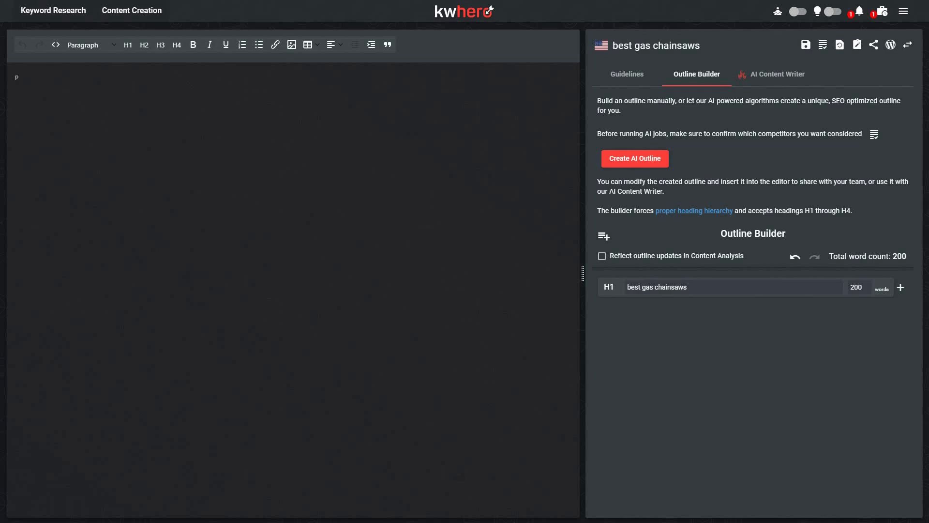
Step: Create an AI outline for best gas chainsaws and review its headings in the outline builder and the editor
click(651, 160)
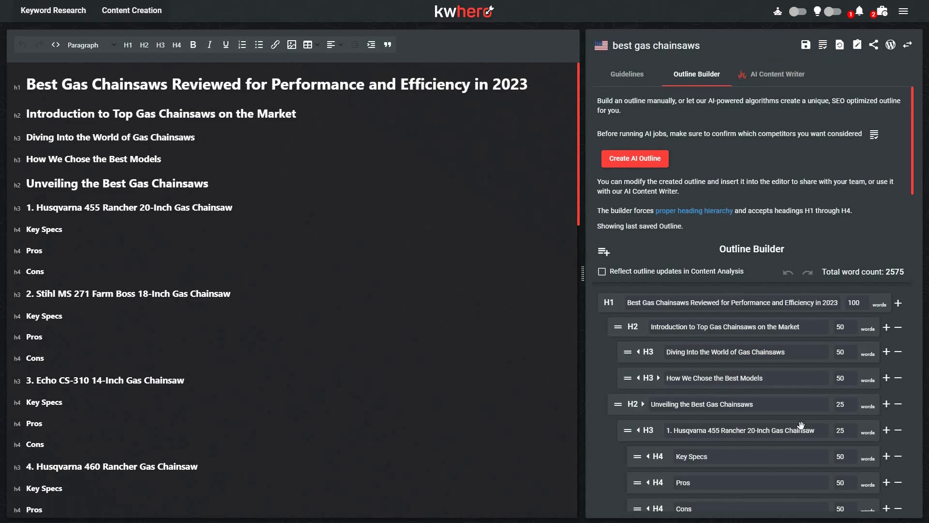
scroll(750, 436, down, 3)
scroll(737, 440, down, 3)
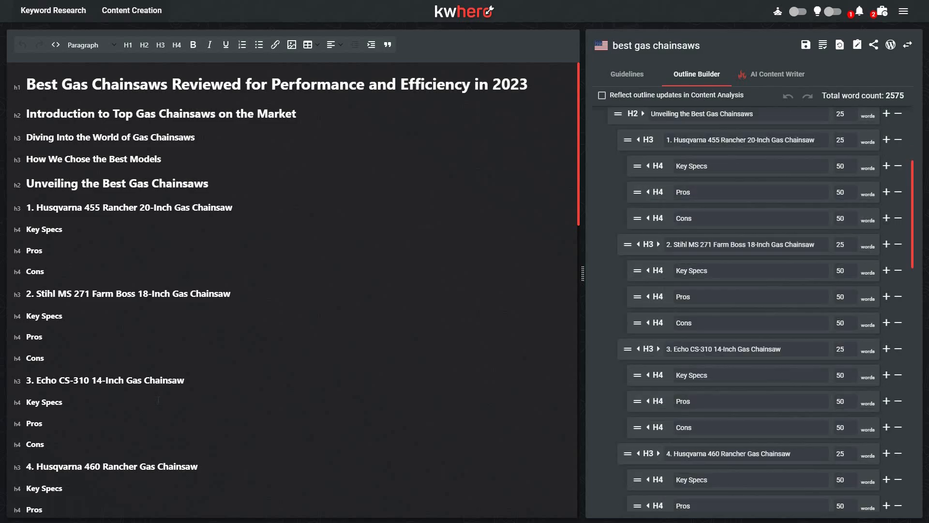
scroll(158, 399, down, 4)
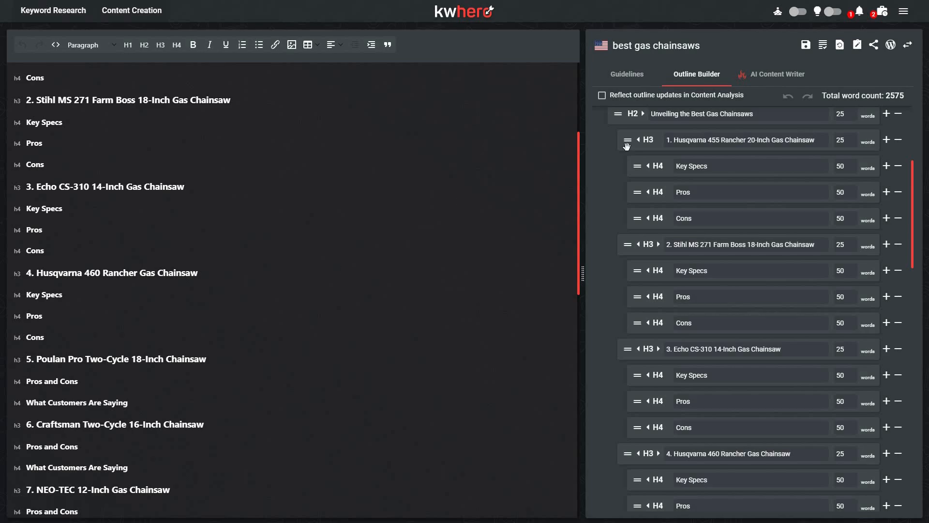
Step: Write the full article from the AI outline with the AI Content Writer, using the default writing options and NLP Optimization set to Yes
click(790, 75)
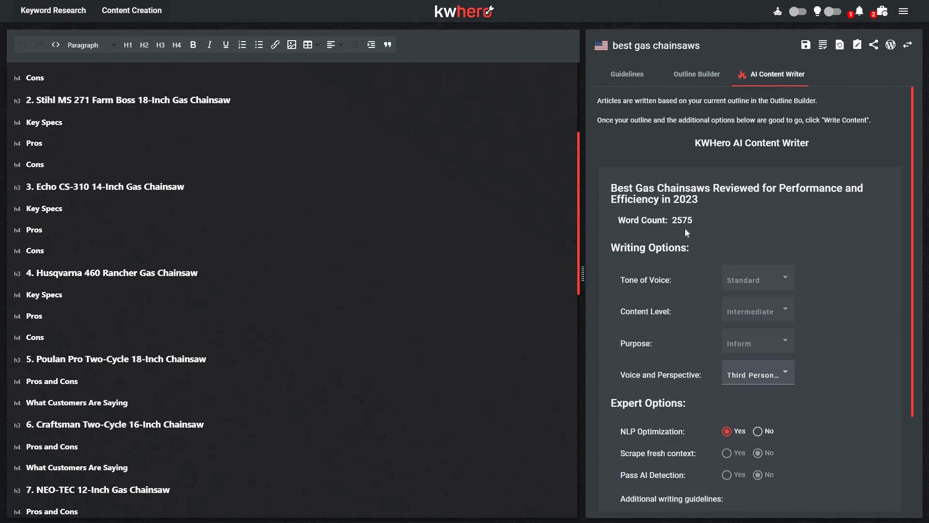
scroll(751, 238, down, 1)
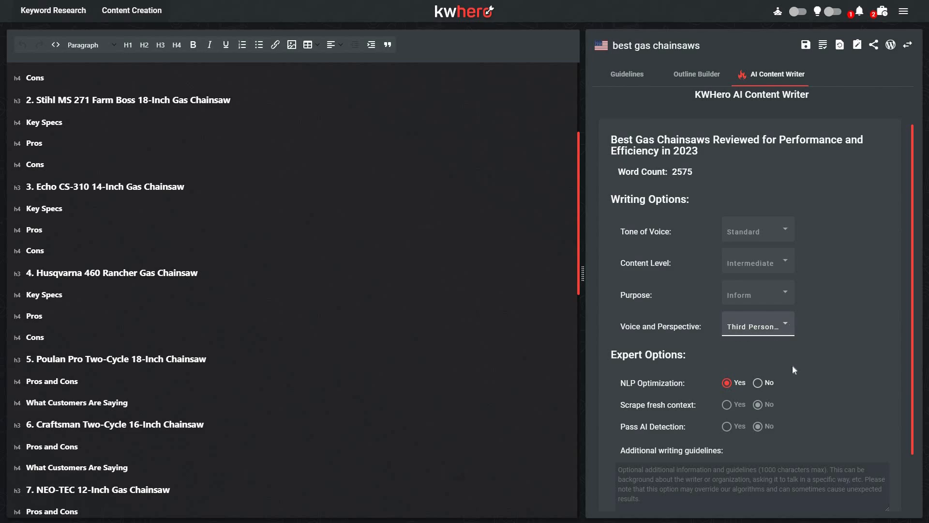
scroll(792, 387, down, 2)
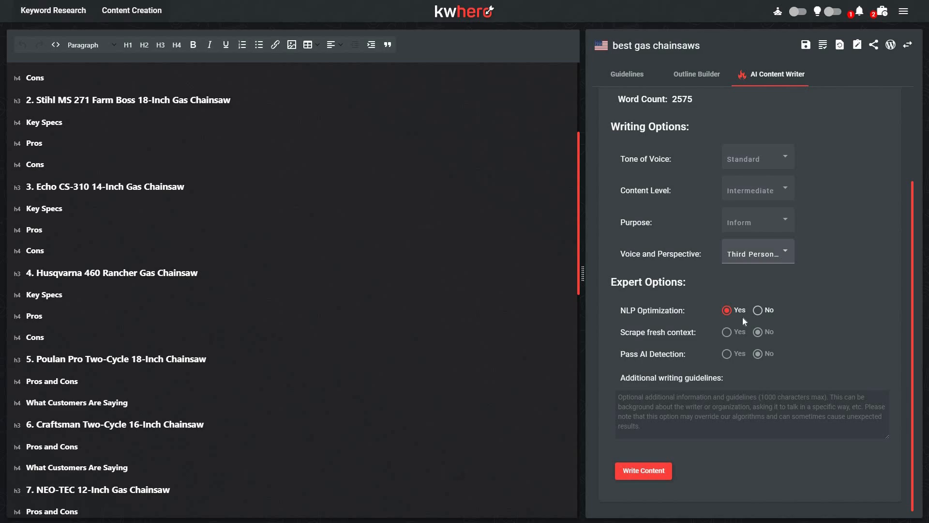
click(642, 82)
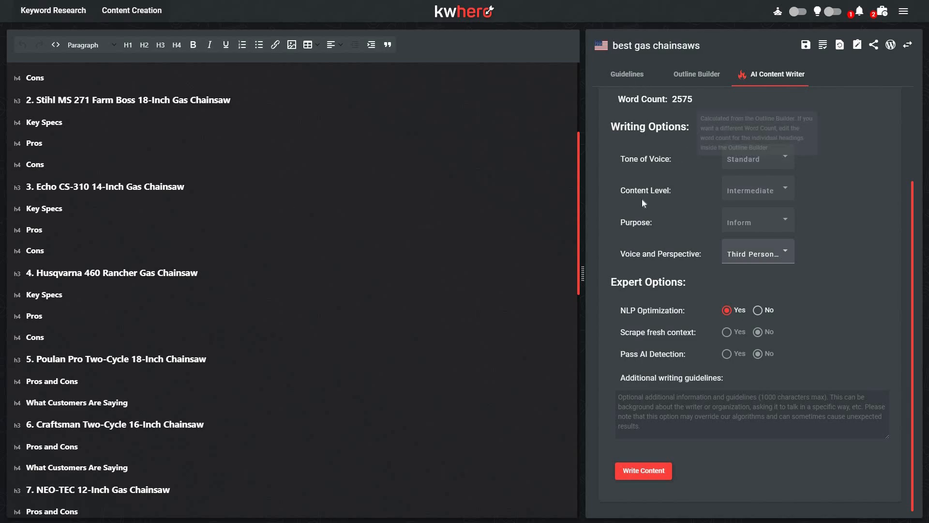
click(773, 77)
scroll(665, 341, down, 2)
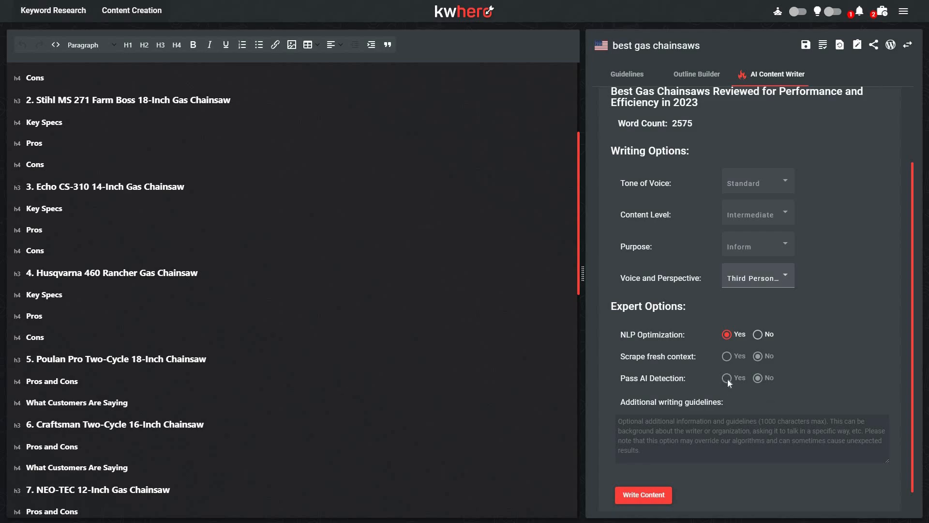
click(618, 421)
click(654, 495)
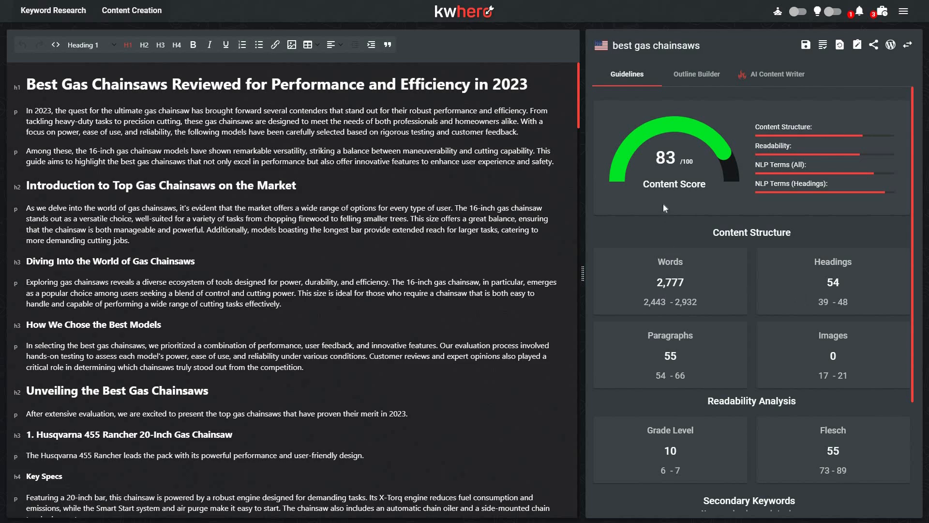
Step: Review the generated article's text and check its content score, structure, readability and heading terms against the guidelines
mouse_move(663, 204)
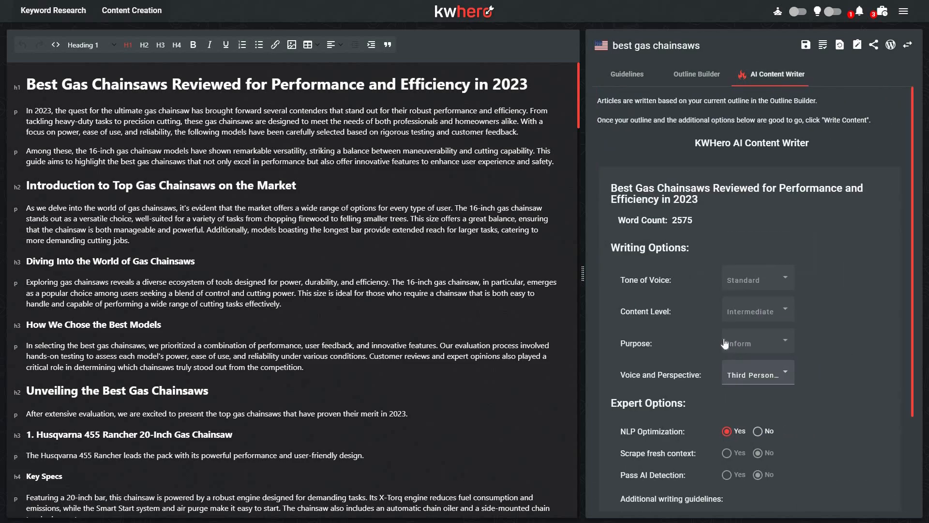
scroll(726, 342, down, 2)
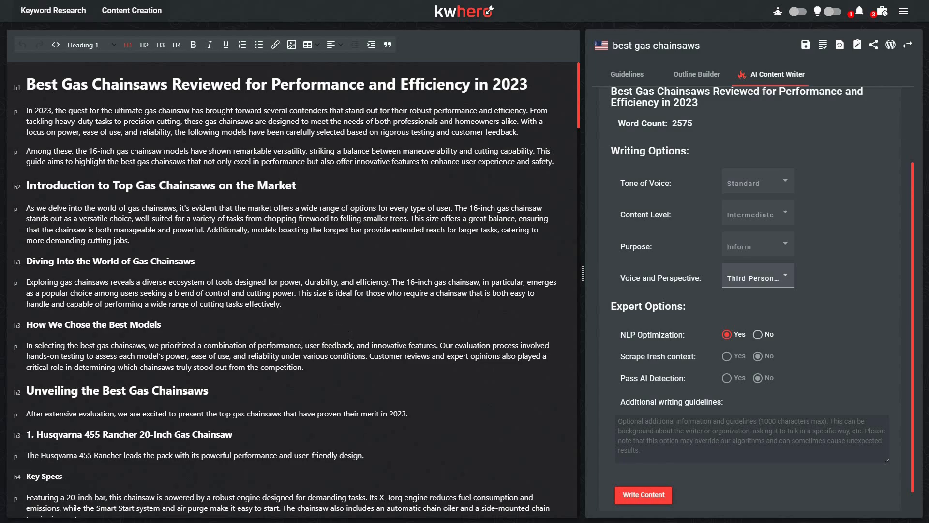
scroll(351, 335, down, 3)
scroll(343, 341, down, 7)
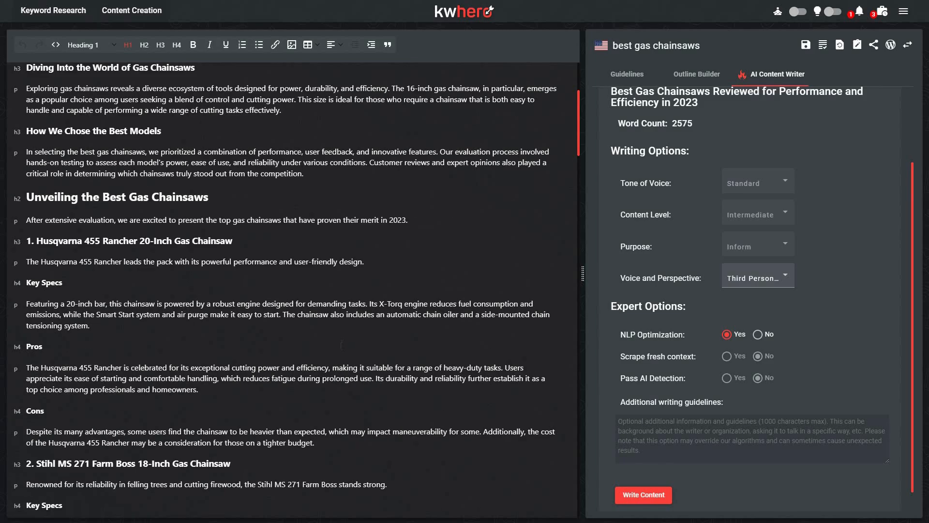
scroll(329, 397, down, 9)
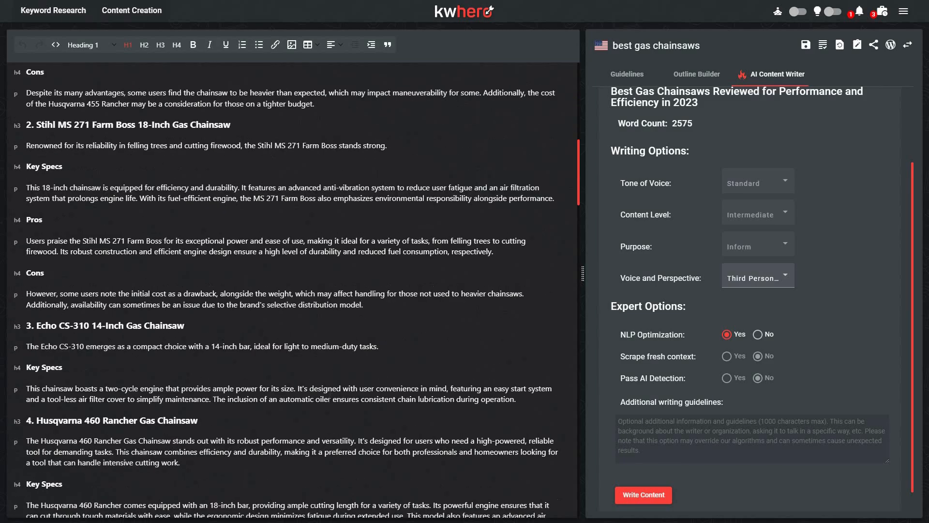
scroll(329, 412, down, 8)
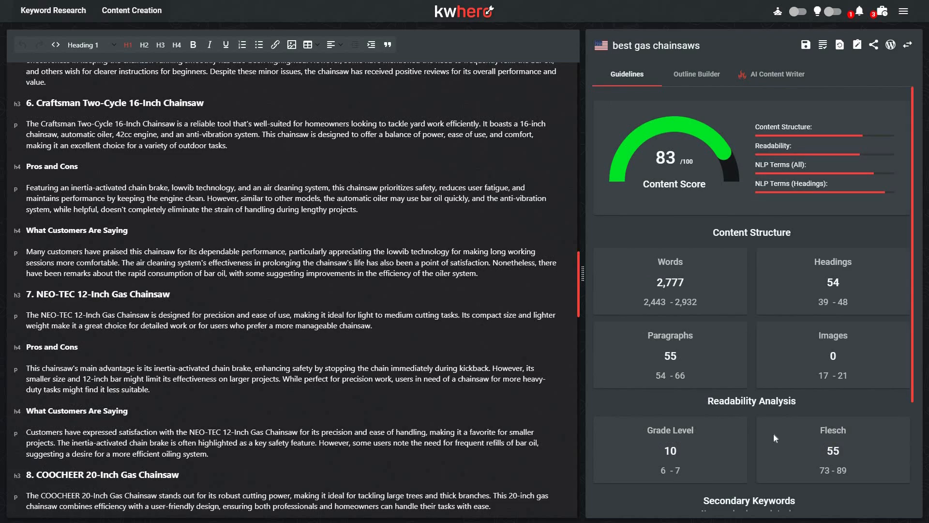
scroll(773, 435, down, 3)
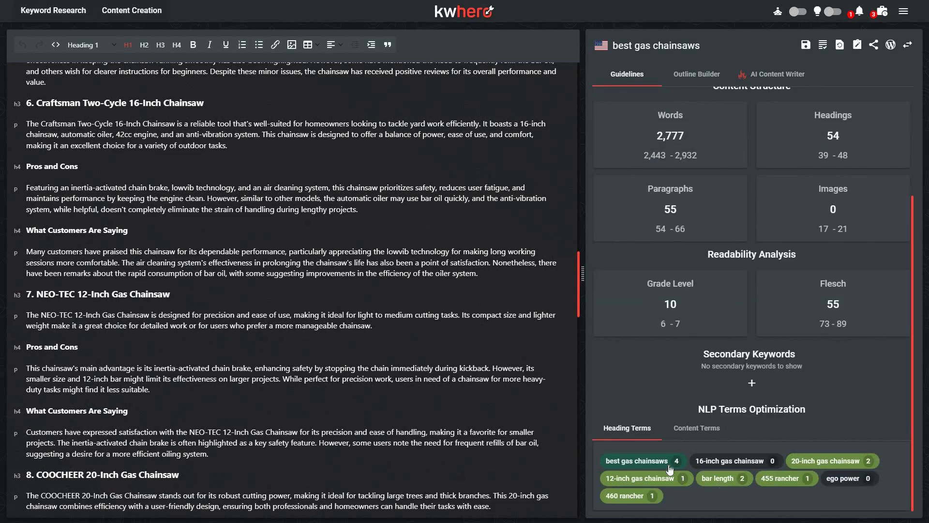
Step: Check how the generated article uses the suggested content terms in the NLP Terms Optimization section
click(695, 428)
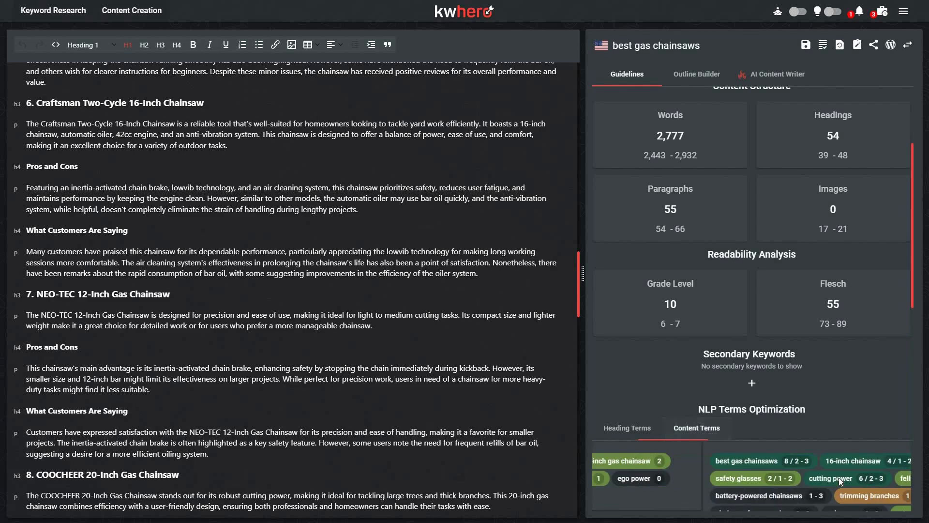
scroll(888, 455, down, 2)
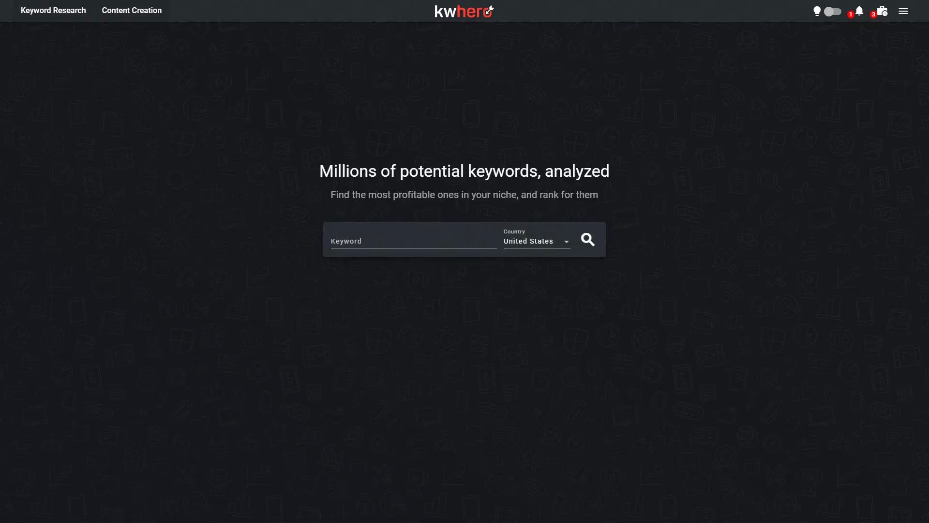
Step: Look through the available countries and run keyword research for "best coffee maker" in the United States
click(444, 241)
text(best coffee maker)
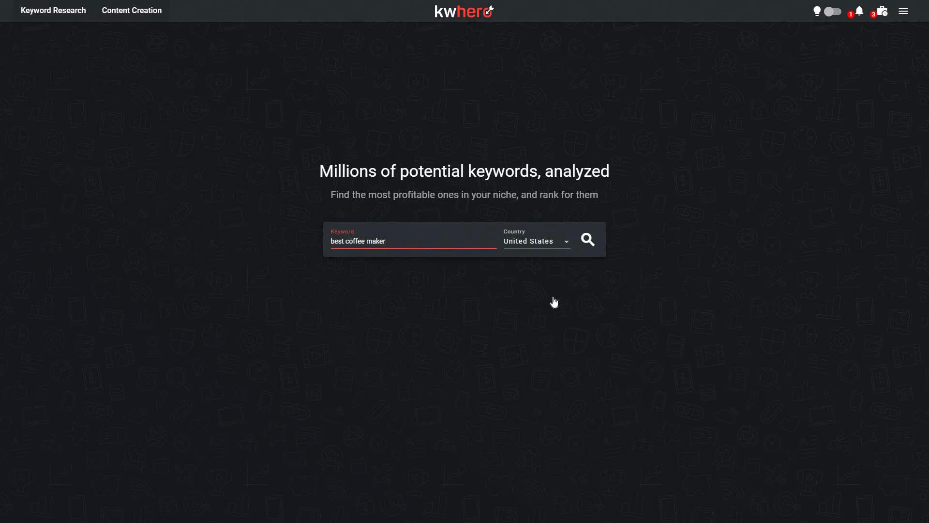
click(544, 241)
scroll(555, 314, down, 1)
scroll(645, 308, down, 2)
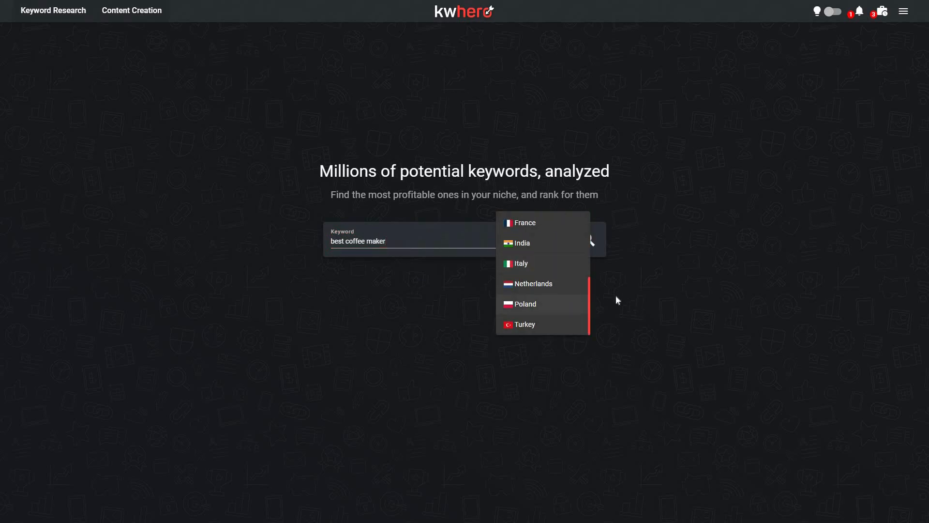
click(595, 250)
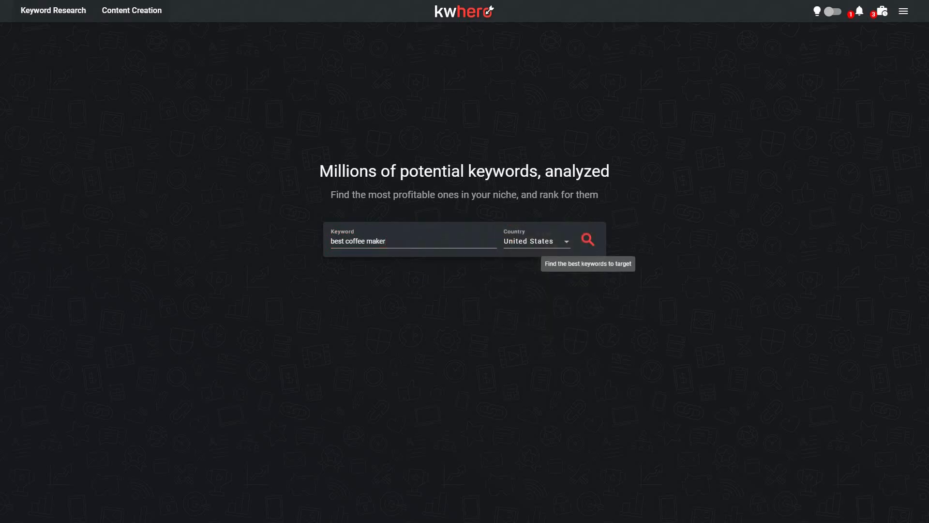
click(587, 239)
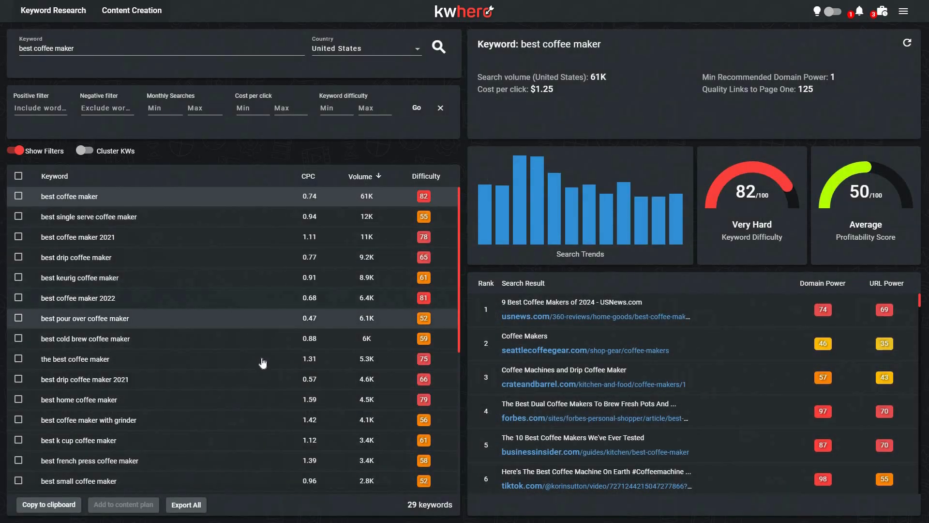
Step: Export only the keywords best coffee maker and best single serve coffee maker from the keyword list as CSV
scroll(261, 360, down, 1)
scroll(98, 208, up, 1)
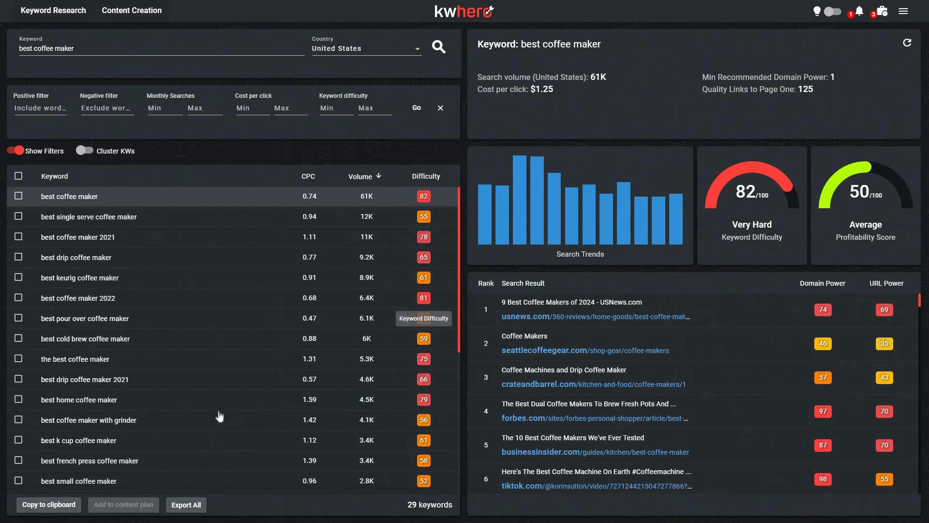
scroll(275, 374, down, 3)
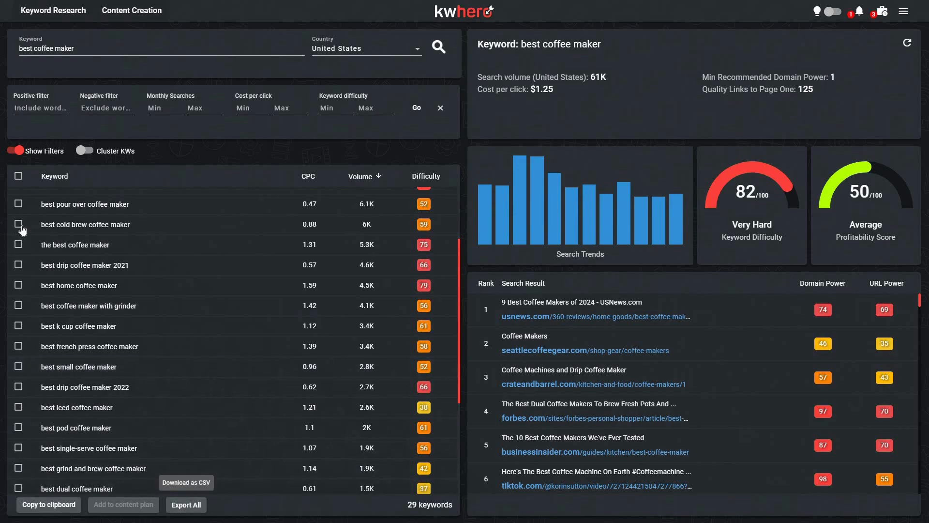
scroll(20, 233, up, 3)
click(19, 196)
click(18, 217)
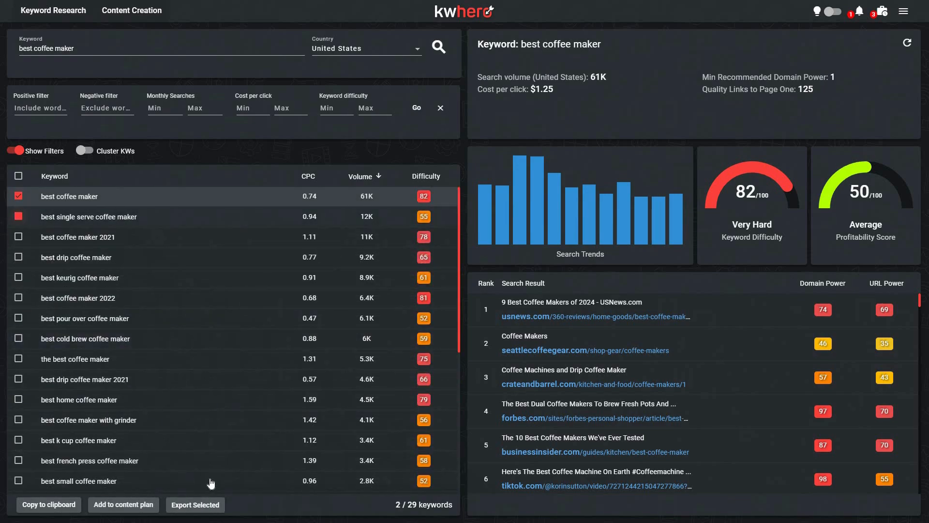
click(196, 505)
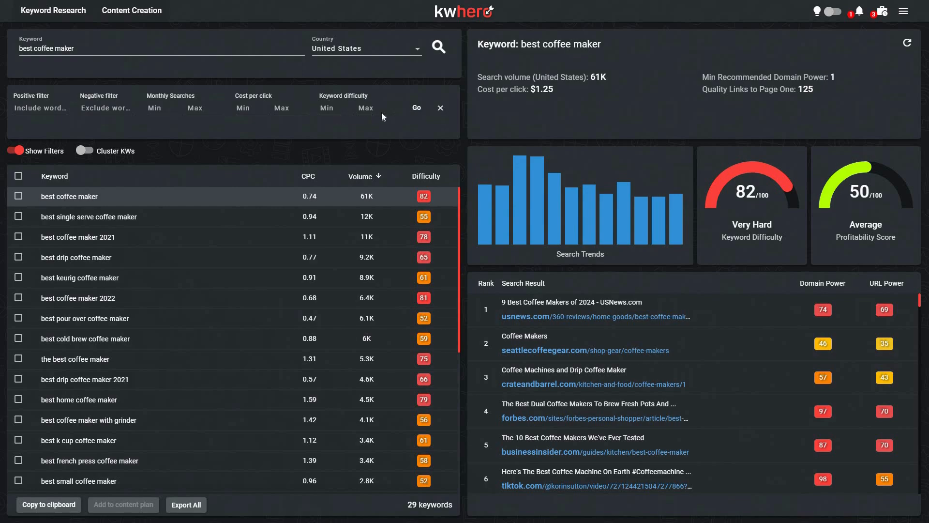
Step: Cluster the keyword list at level 8 and review the ranking search results for best coffee maker
click(87, 152)
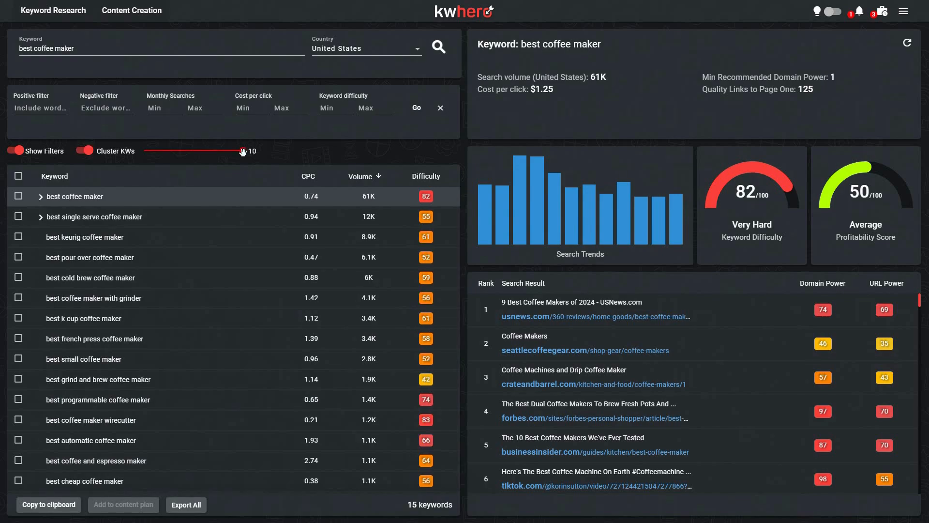
drag(242, 152, 220, 151)
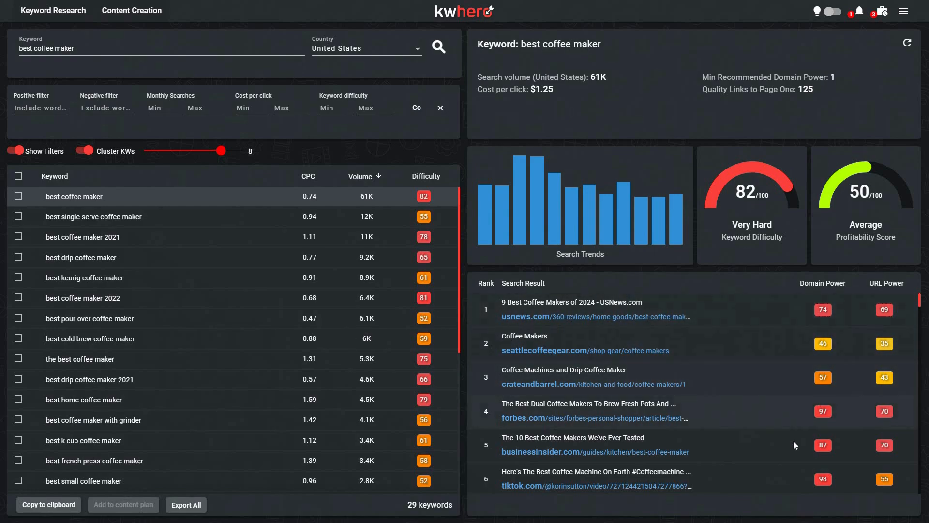
scroll(794, 440, down, 3)
scroll(730, 445, down, 1)
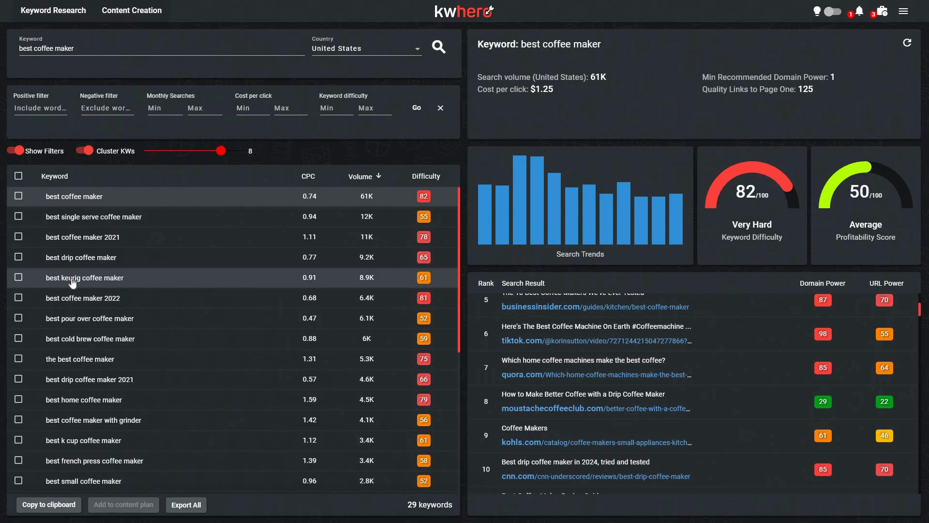
Step: Select the keyword best single serve coffee maker and open the options for adding it to a content plan
click(21, 218)
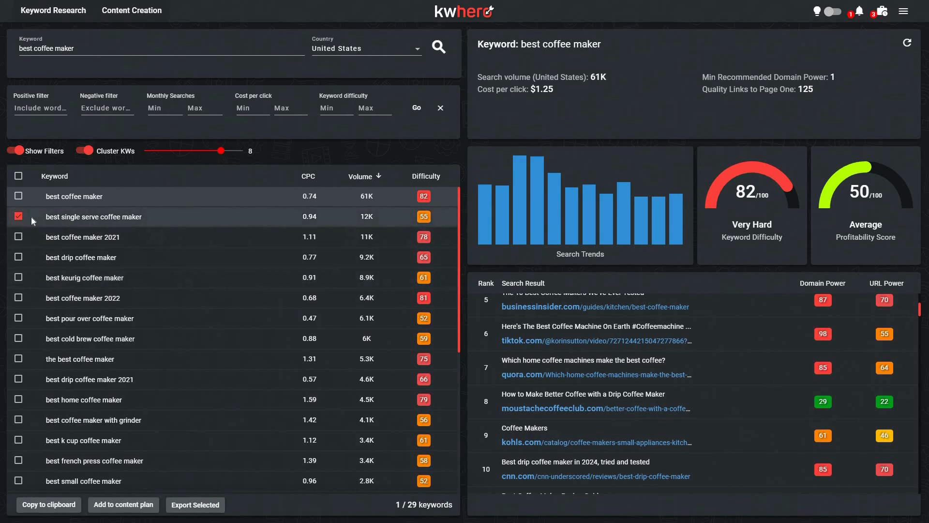
click(140, 508)
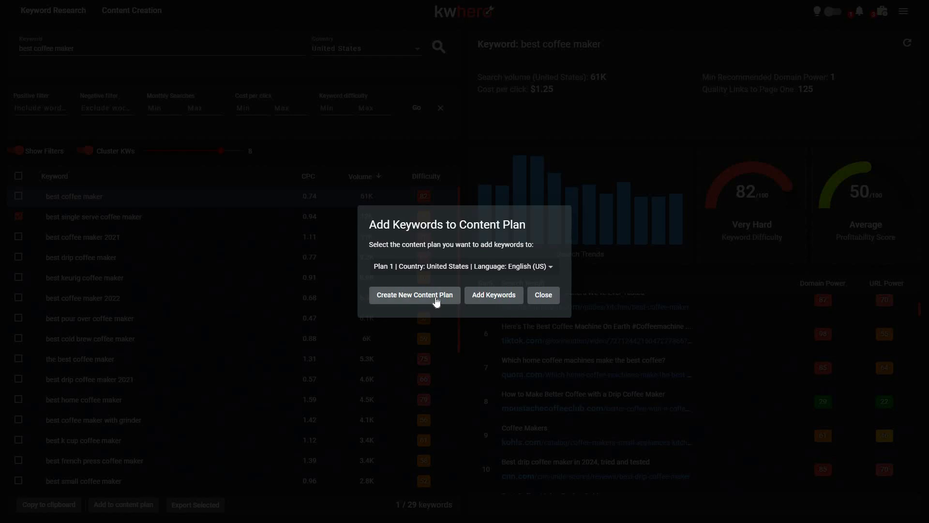
click(427, 272)
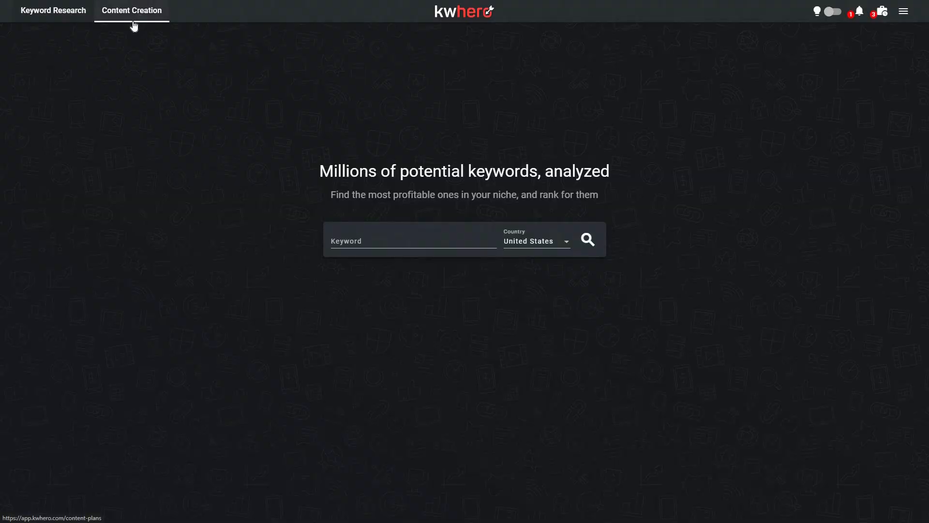
click(133, 21)
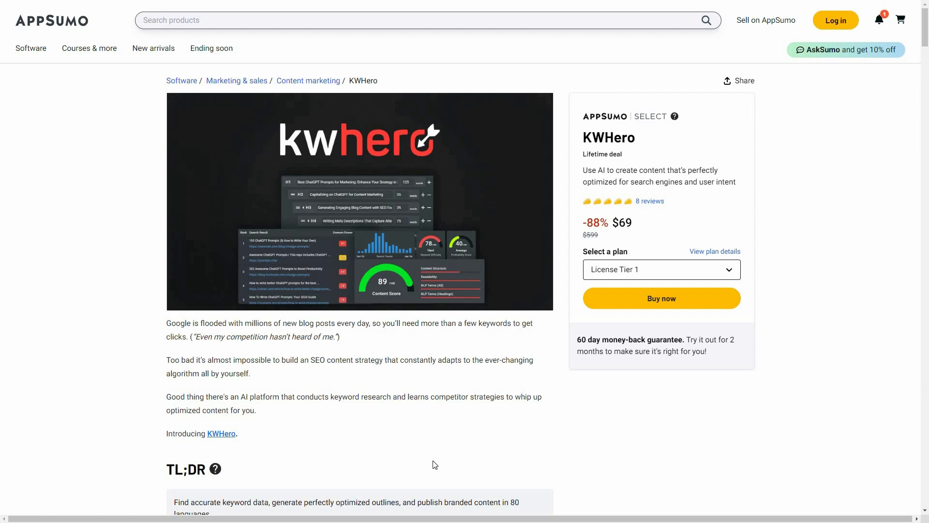
Step: Review the plans and features of the KWHero lifetime deal on AppSumo, down to the license tier comparison
scroll(247, 292, down, 2)
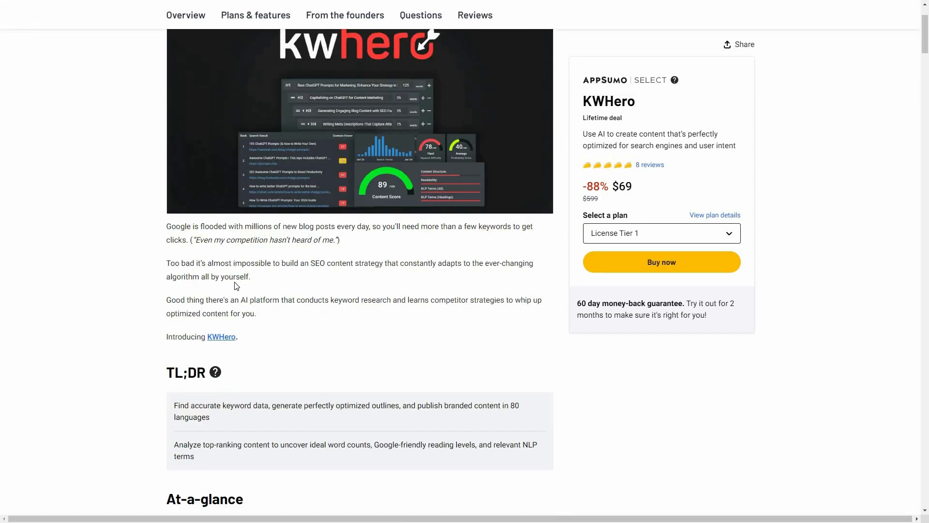
click(259, 16)
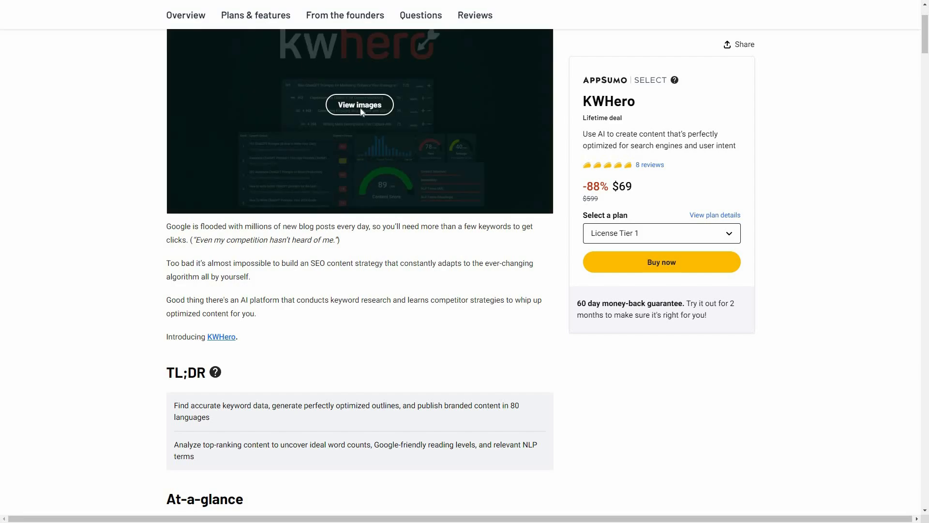
scroll(273, 419, down, 1)
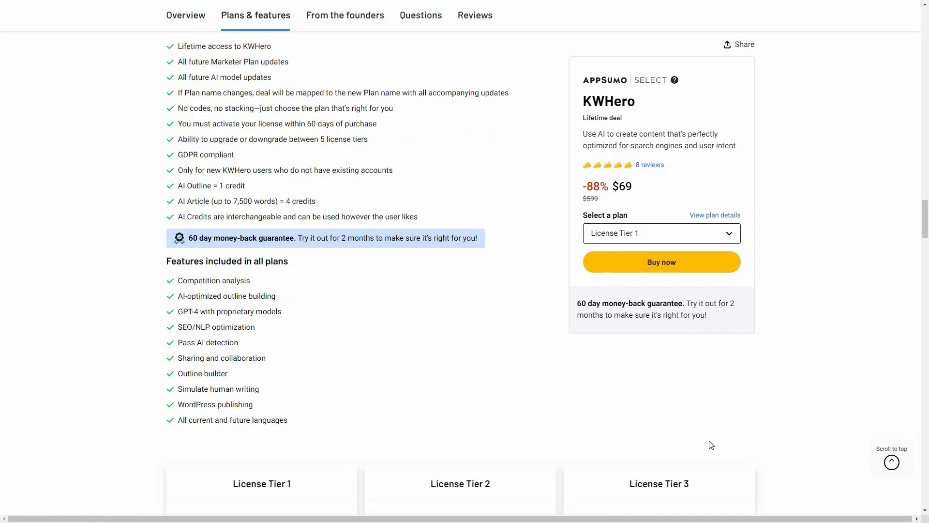
scroll(794, 425, down, 5)
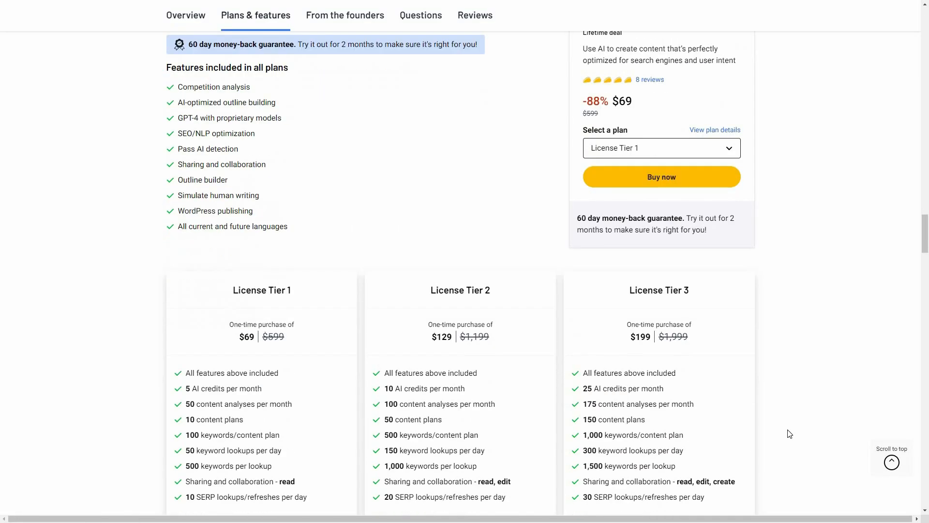
scroll(787, 433, down, 1)
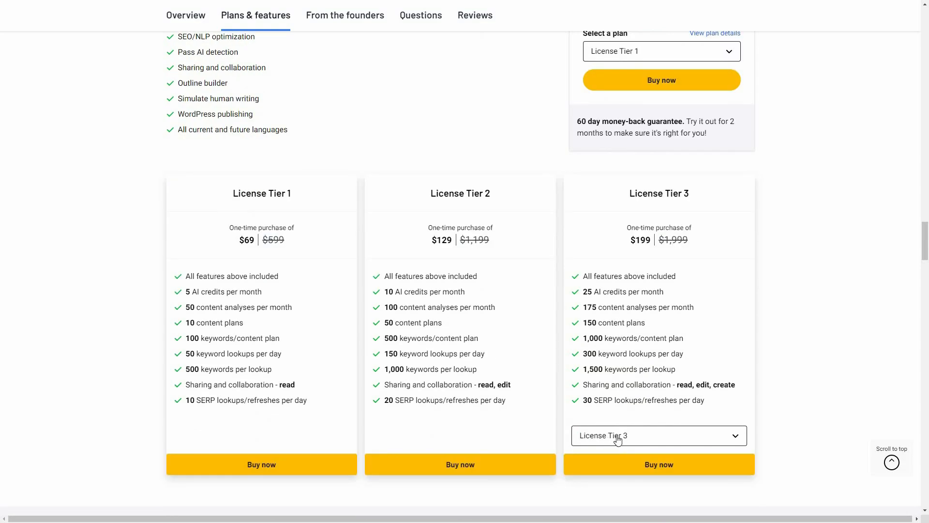
Step: Show License Tier 4 and License Tier 5 in the third plan card to compare their prices and limits
click(735, 436)
click(621, 477)
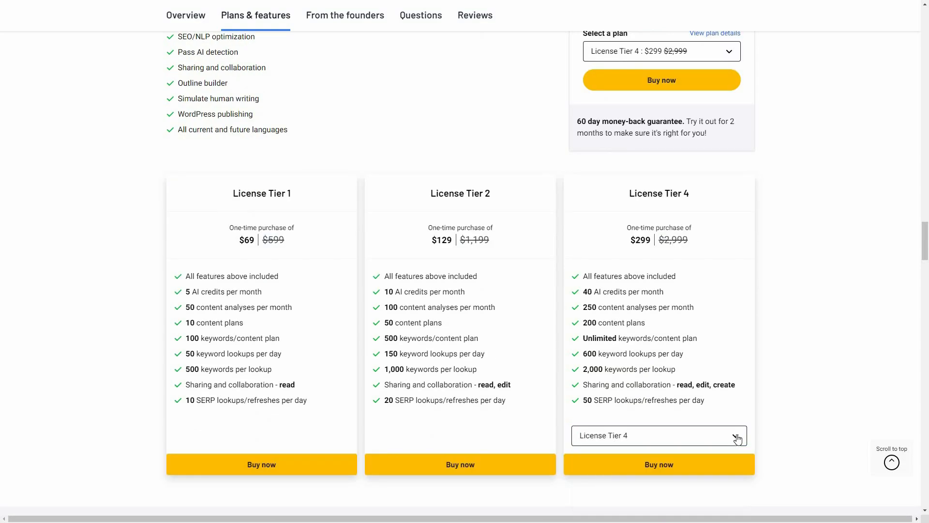
click(735, 436)
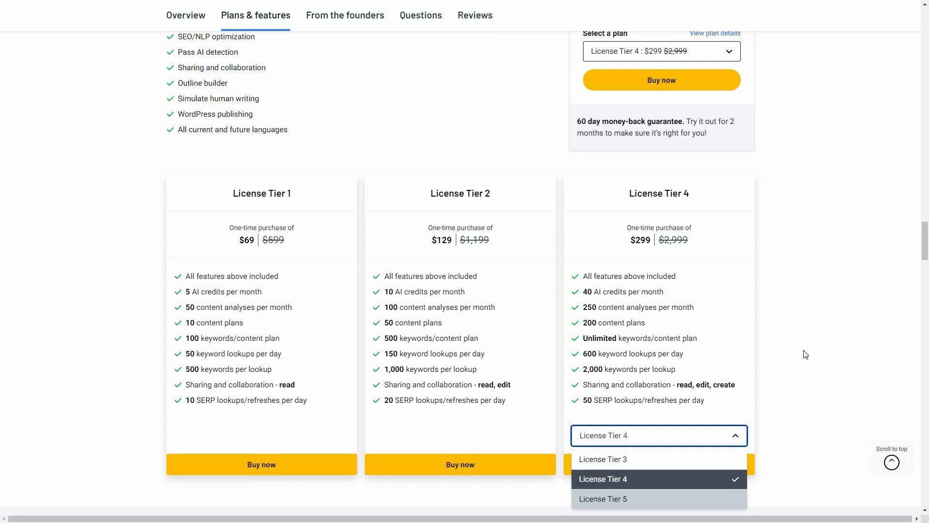
click(645, 498)
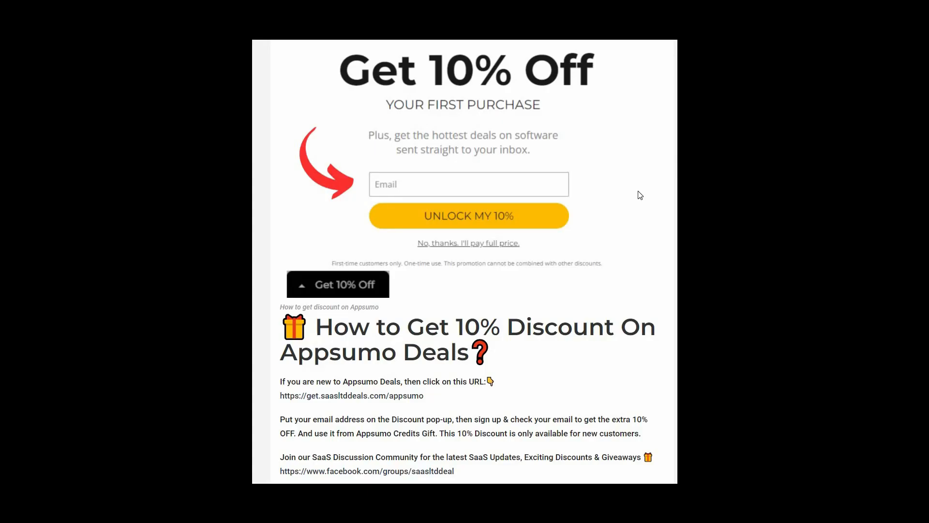